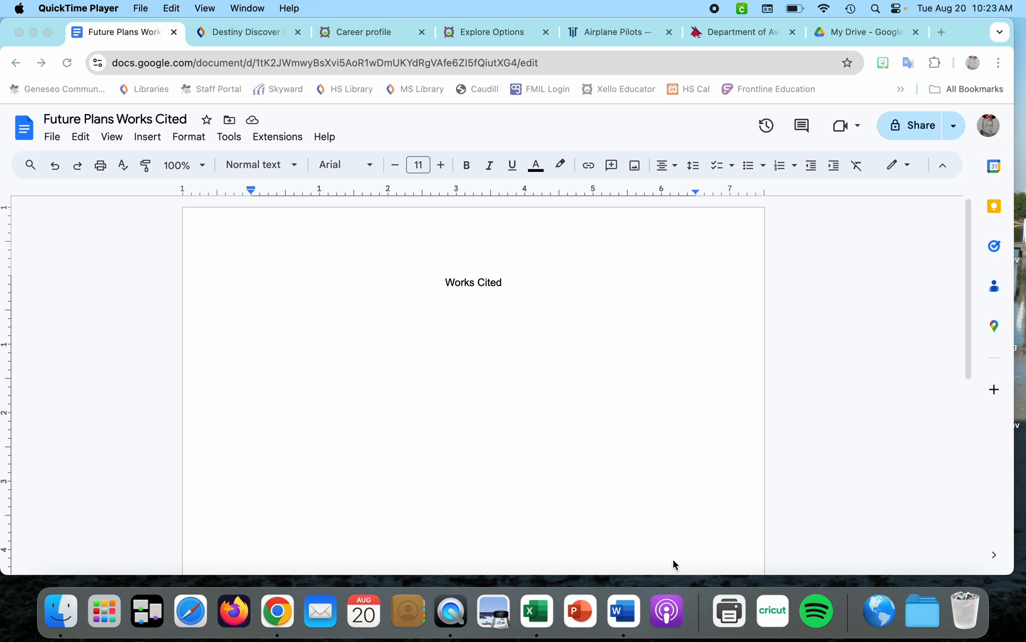
Start a new left-aligned paragraph below the Works Cited heading with a hanging indent of about 0.5 inch
click(505, 281)
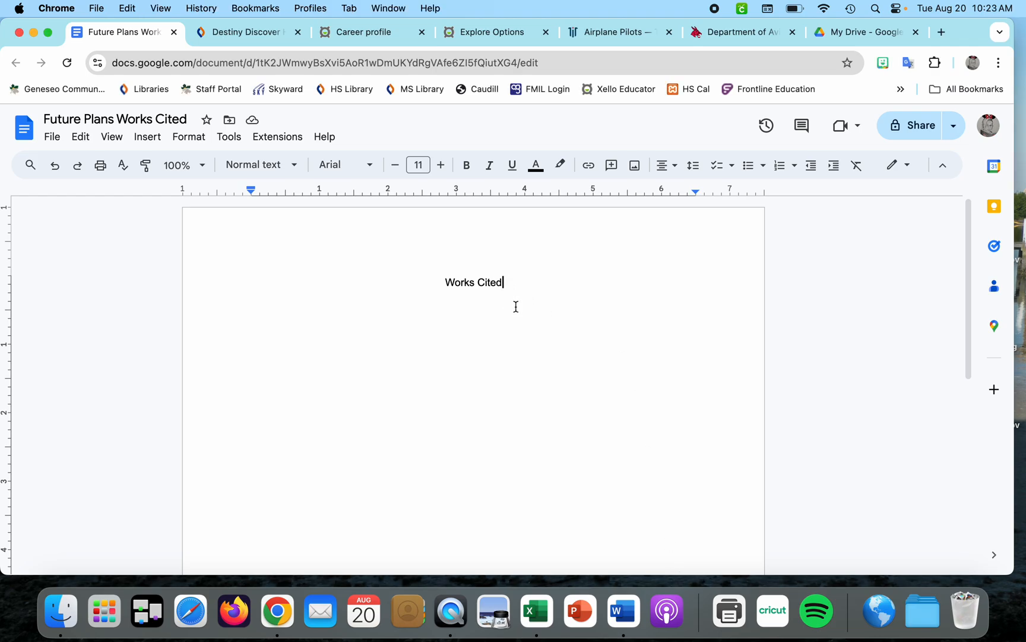
triple_click(484, 274)
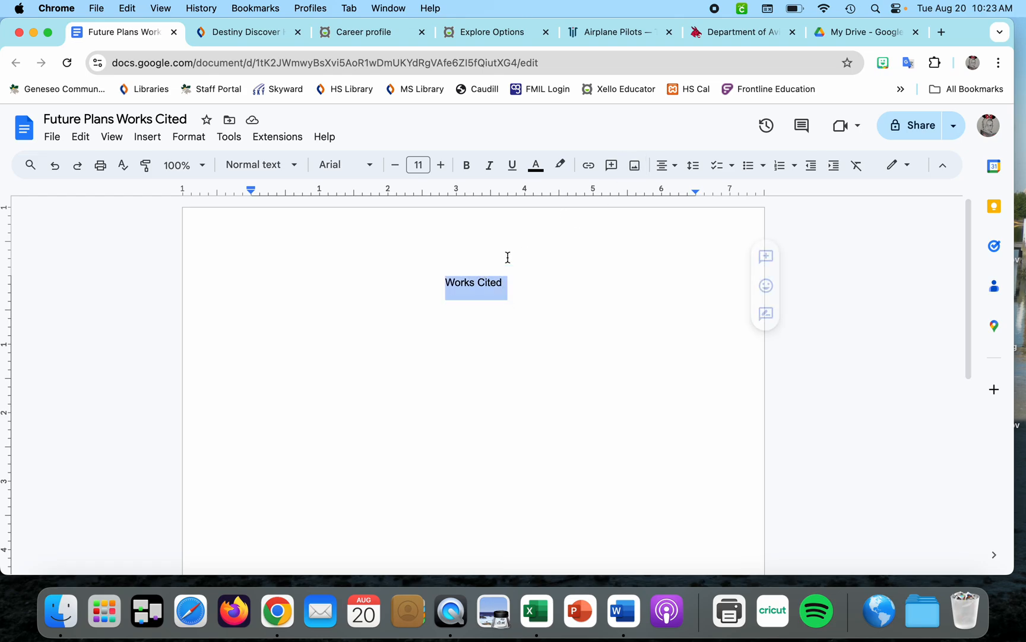
click(692, 169)
click(511, 288)
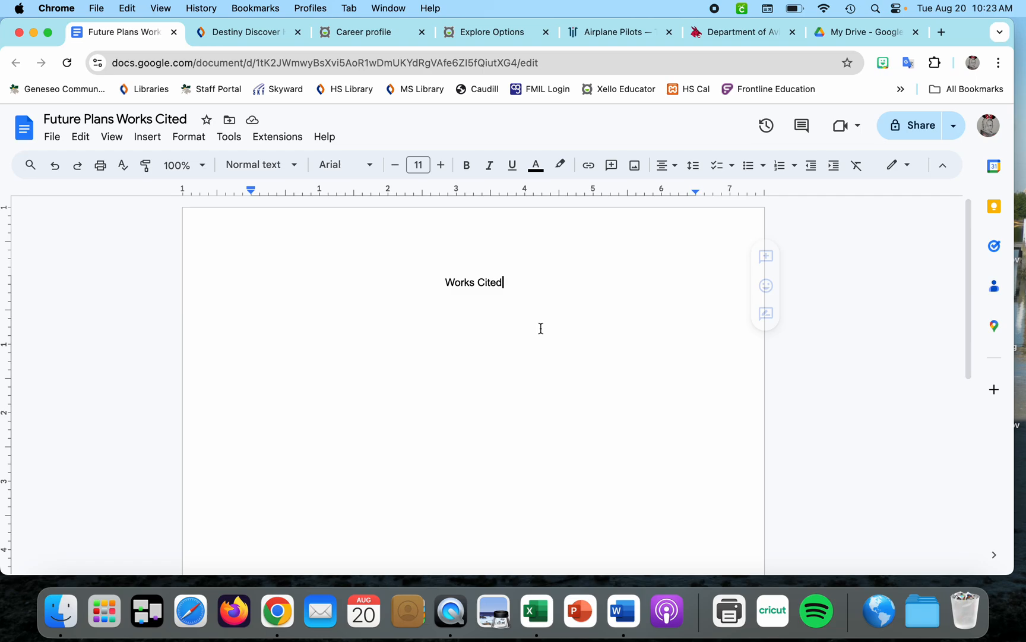
key(Return)
click(660, 170)
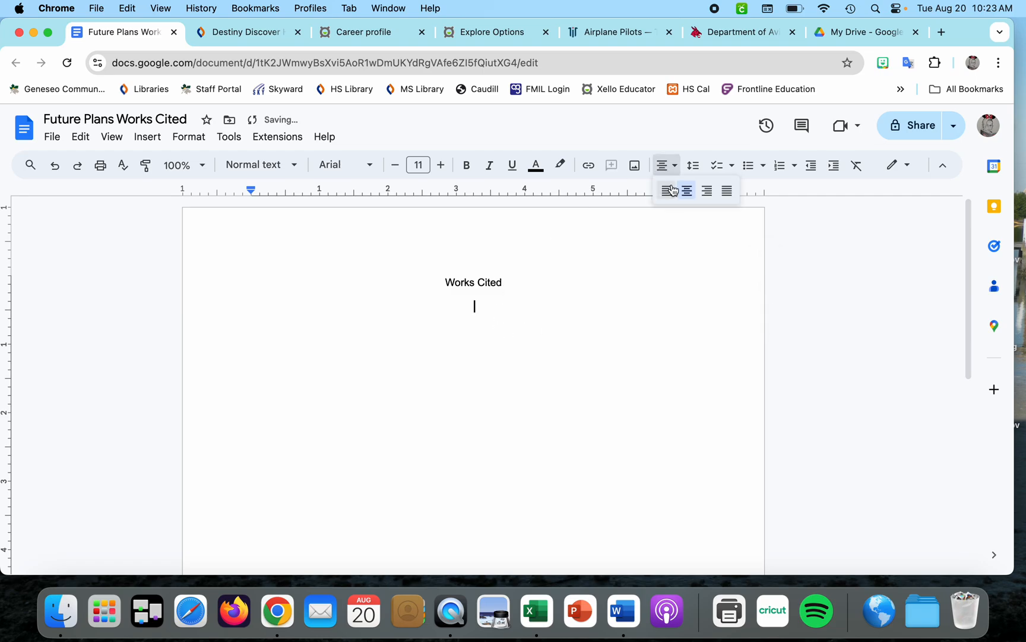
click(667, 190)
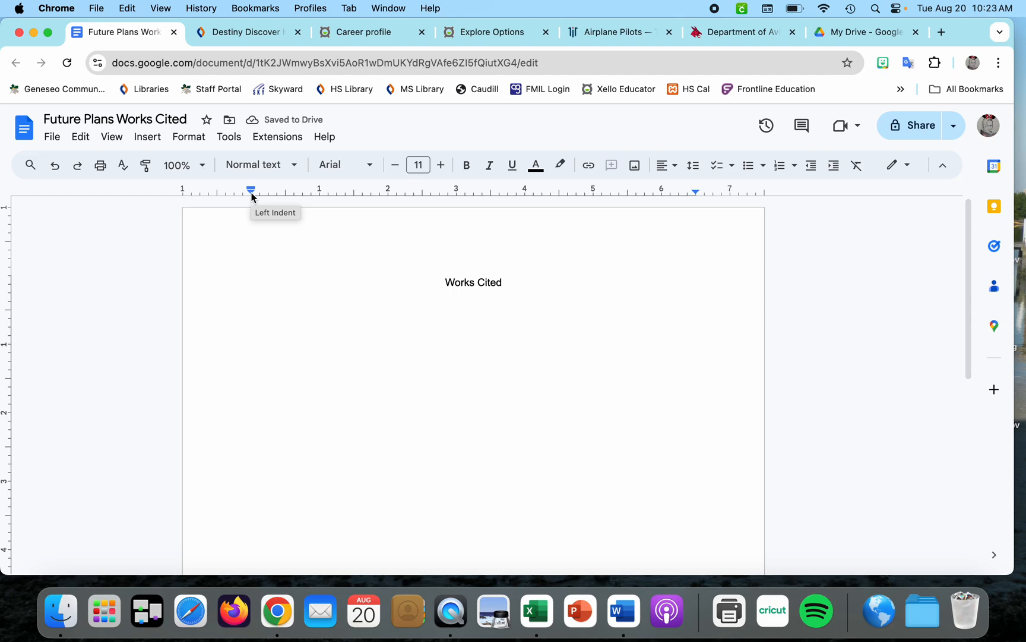
mouse_move(252, 196)
mouse_down()
mouse_move(286, 193)
mouse_move(252, 190)
mouse_up()
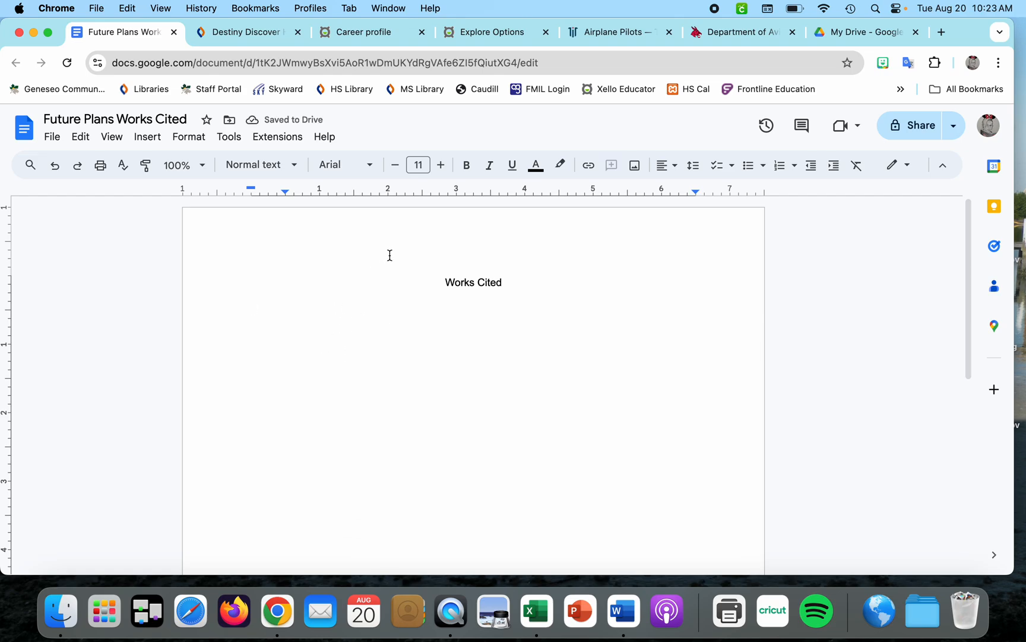
Open BibGuru from the library's Learning Resources and start a citation project in MLA - MLA 9 style
click(248, 35)
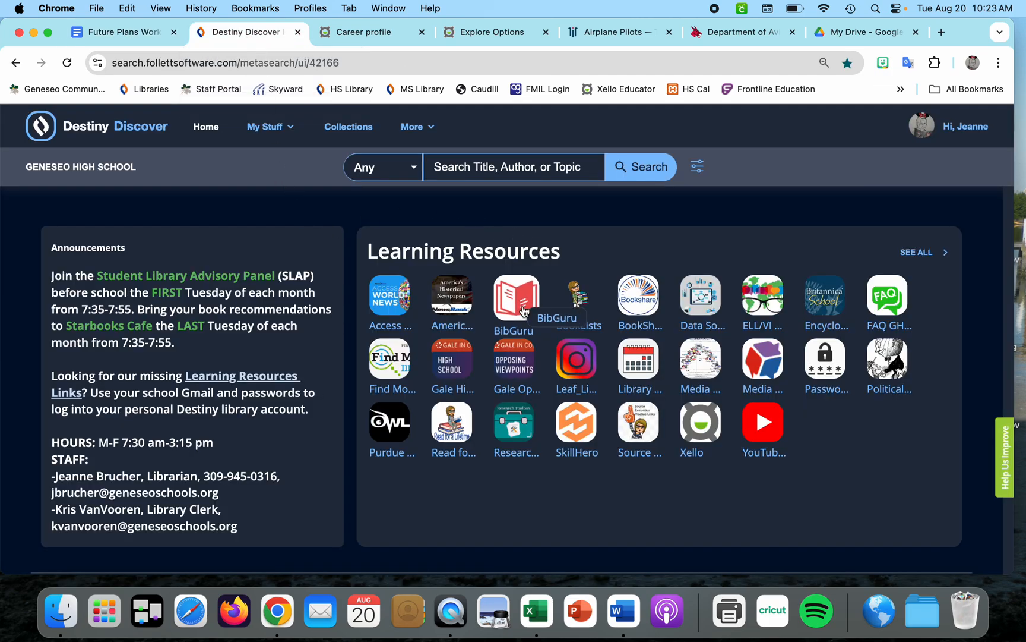
click(519, 303)
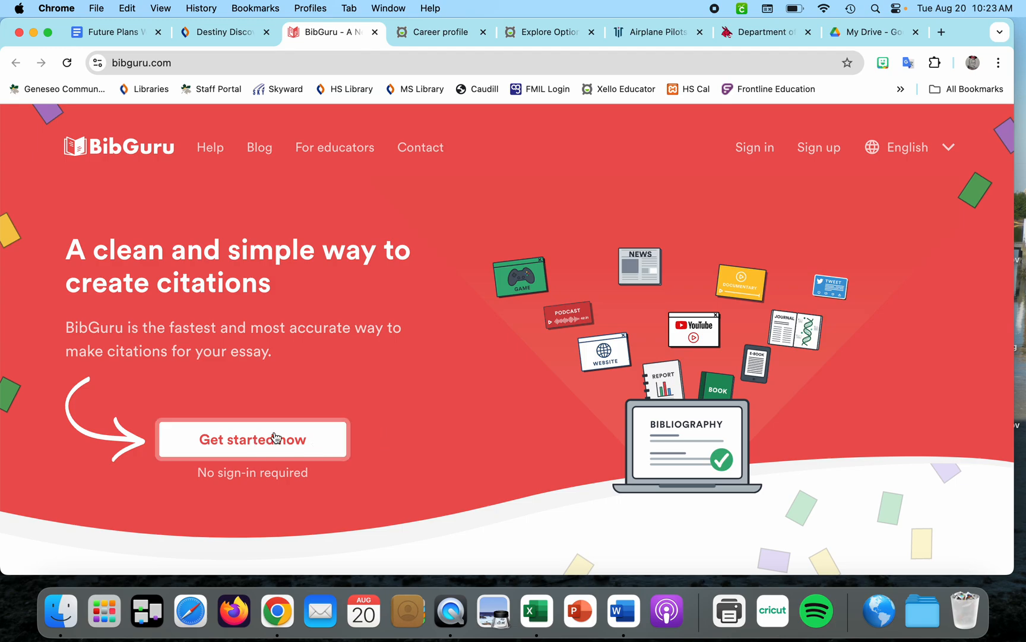
click(225, 438)
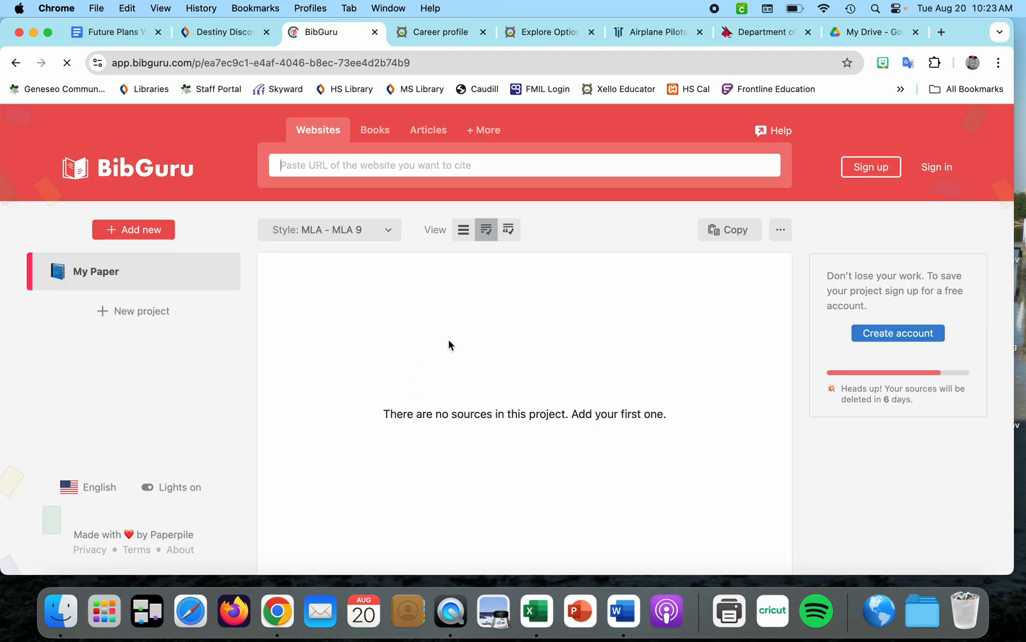
click(377, 231)
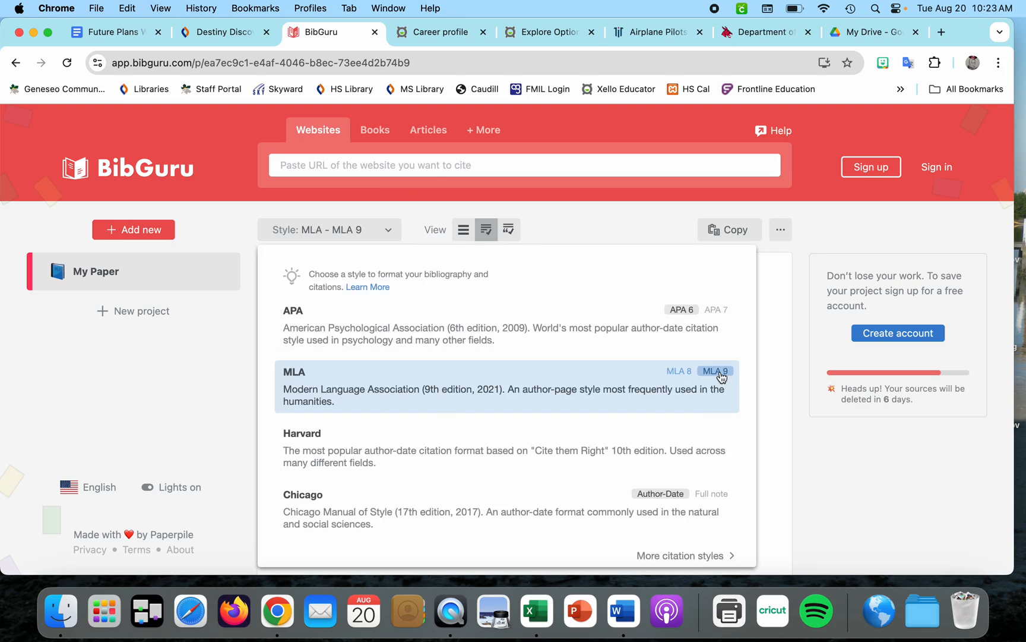
click(408, 213)
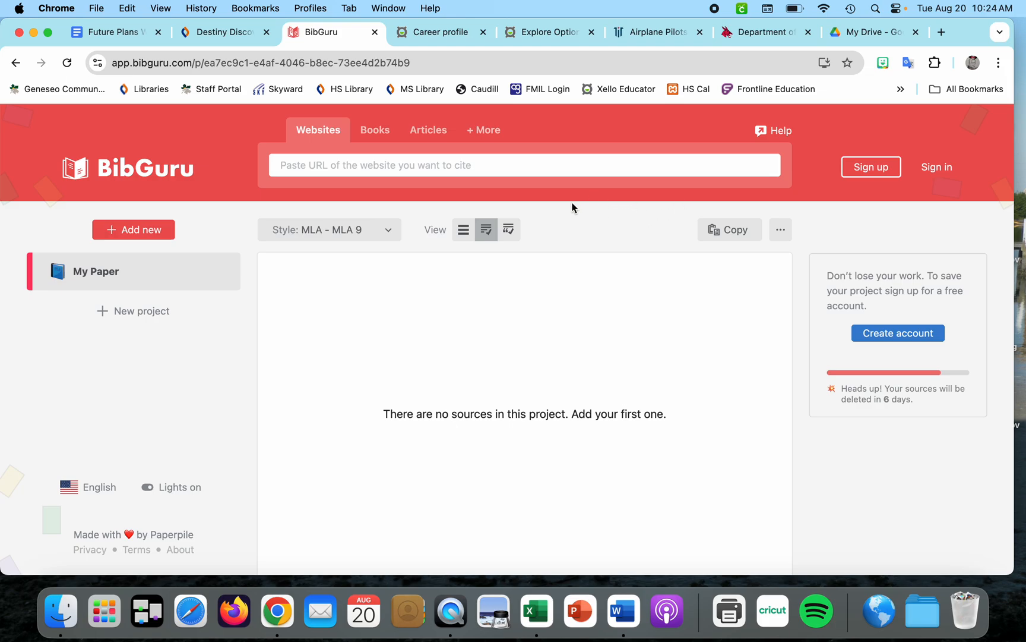
Copy the Xello Pilot career page URL and add it to the BibGuru project as a website source
click(449, 32)
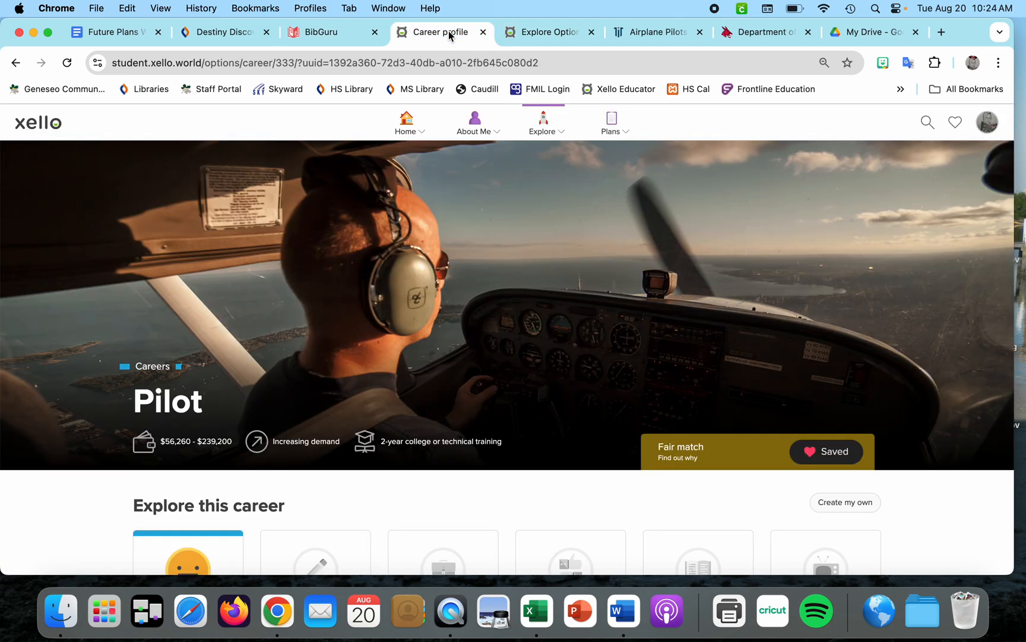
click(360, 60)
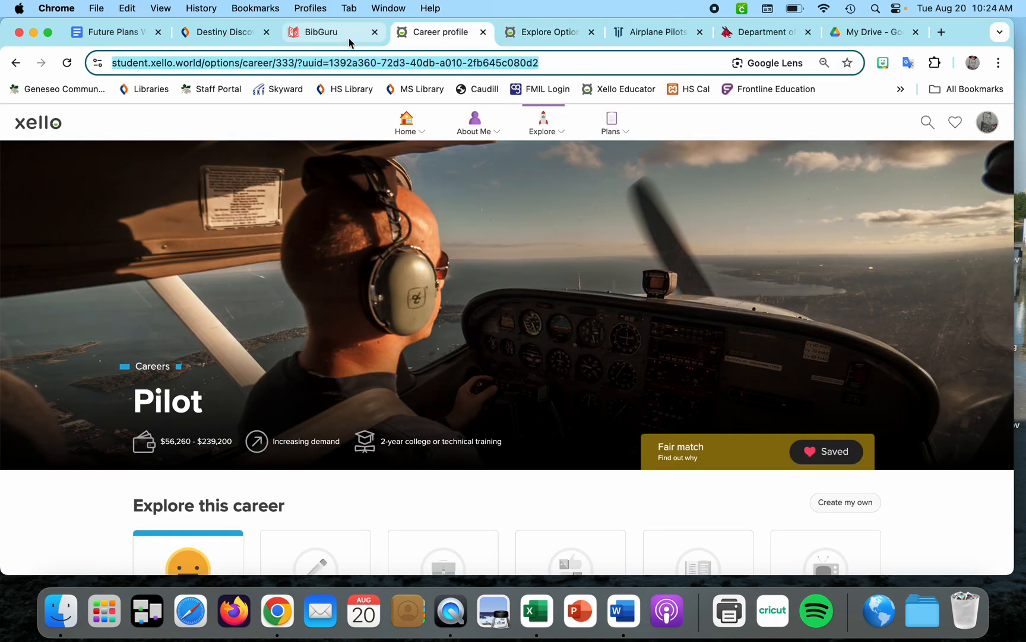
click(333, 33)
click(541, 401)
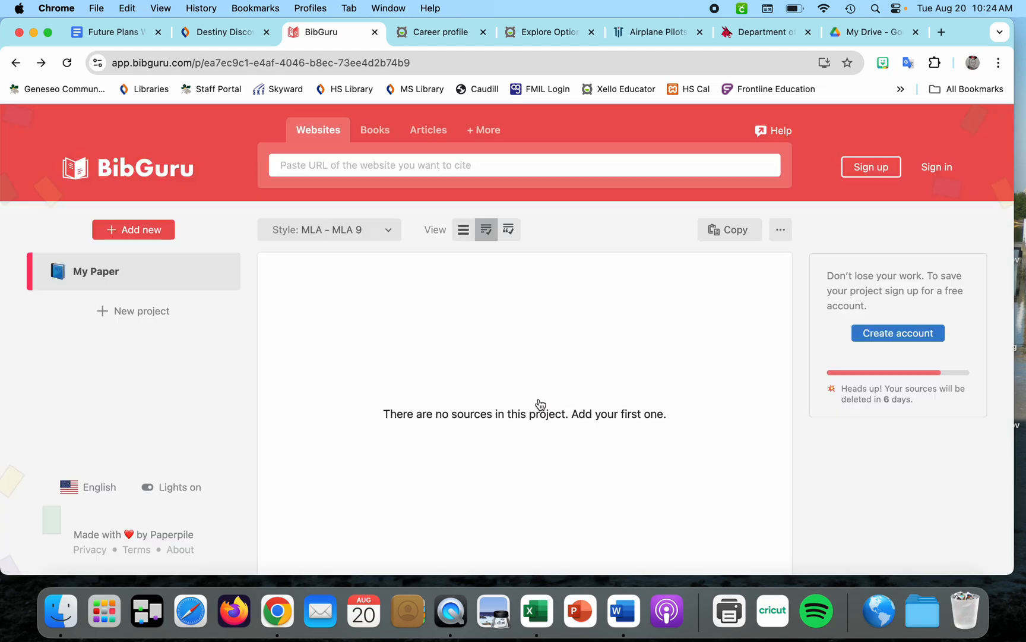
click(360, 165)
key(super+v)
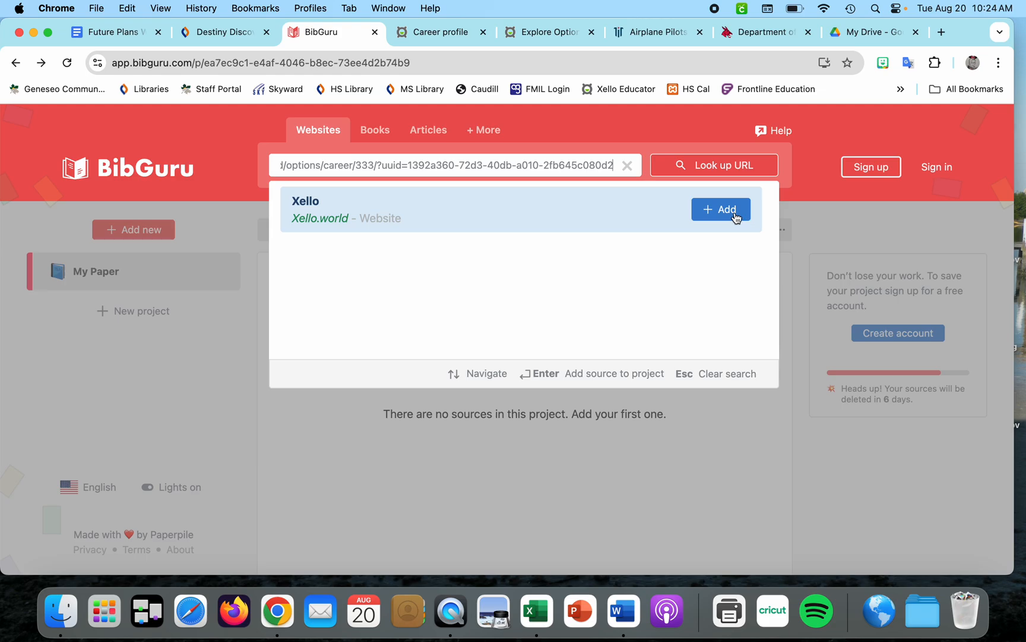
click(736, 216)
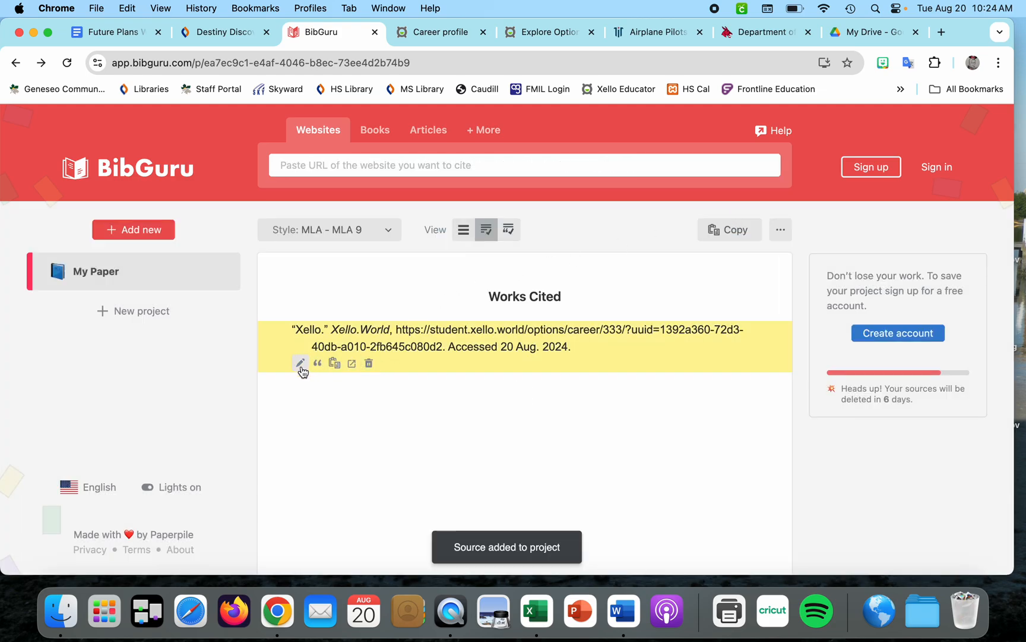
Edit the Xello citation and set its title to Pilot
click(301, 363)
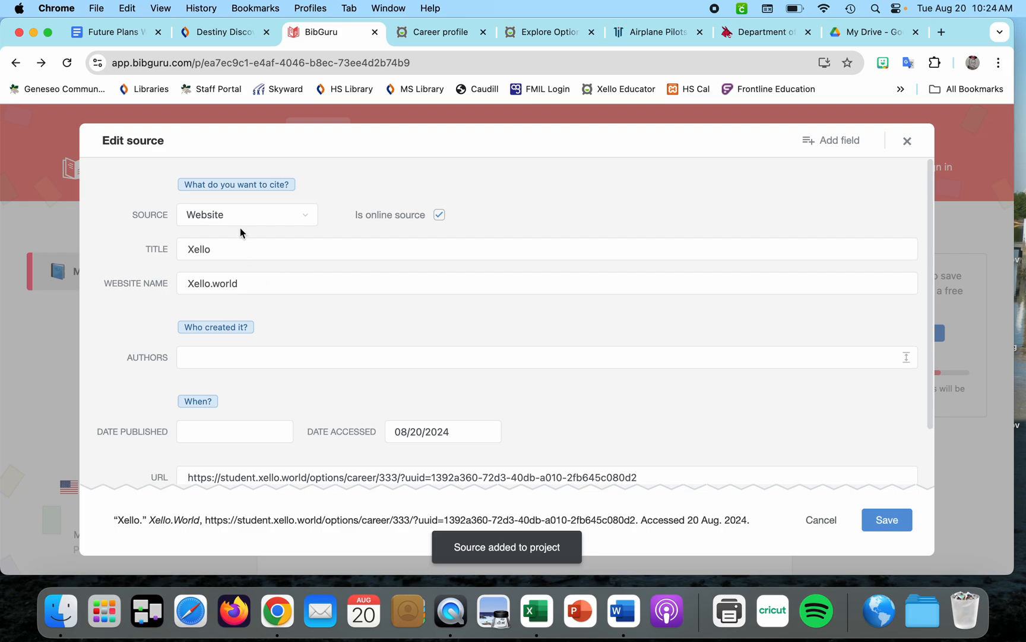
drag(229, 248, 173, 248)
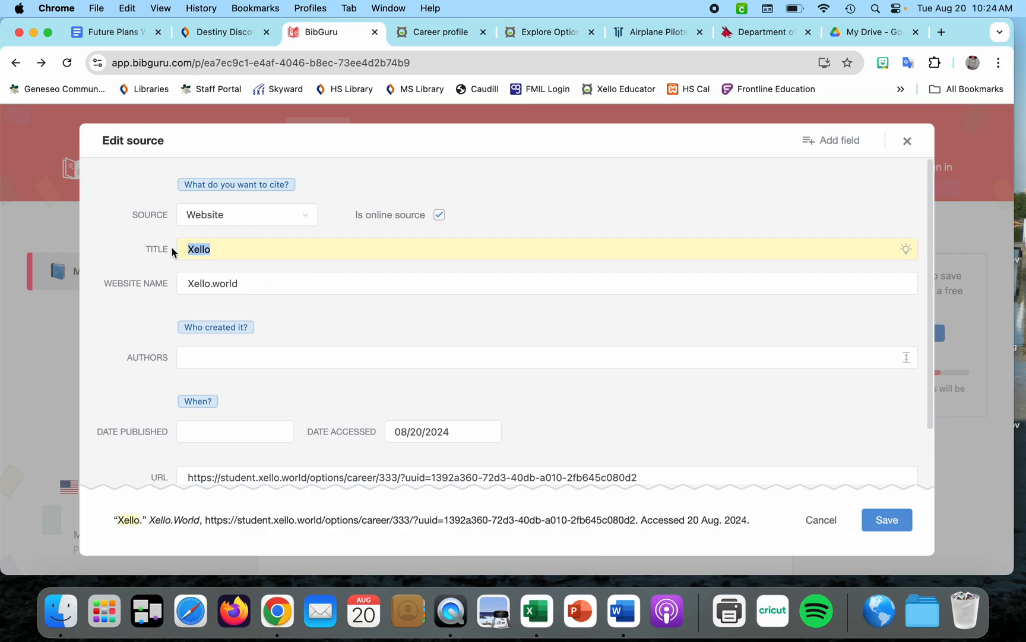
text(Pilot)
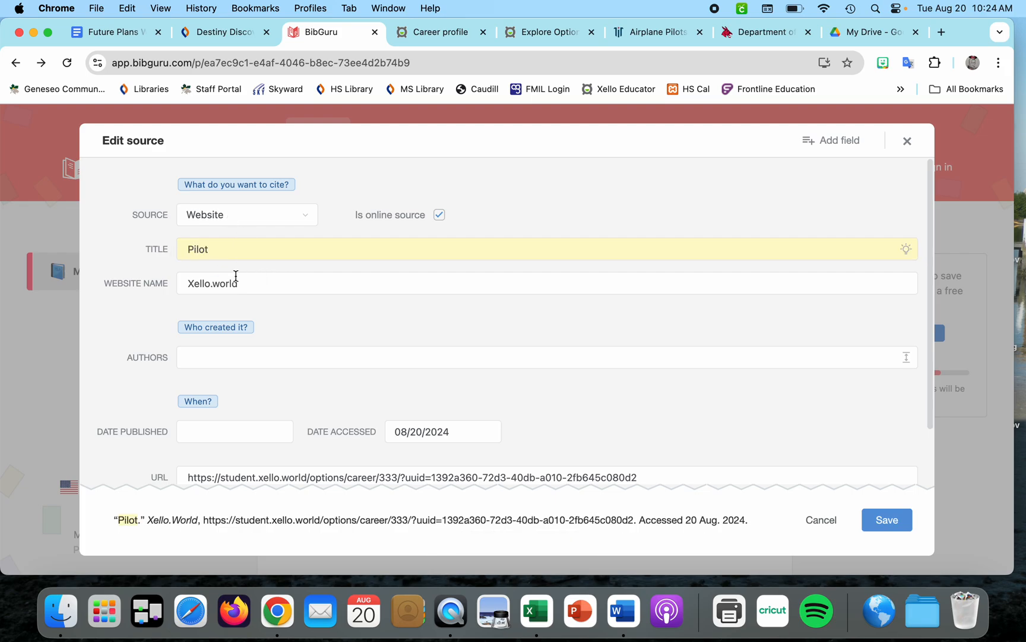
Set the citation's website name to Xello
click(211, 283)
key(BackSpace)
text(X)
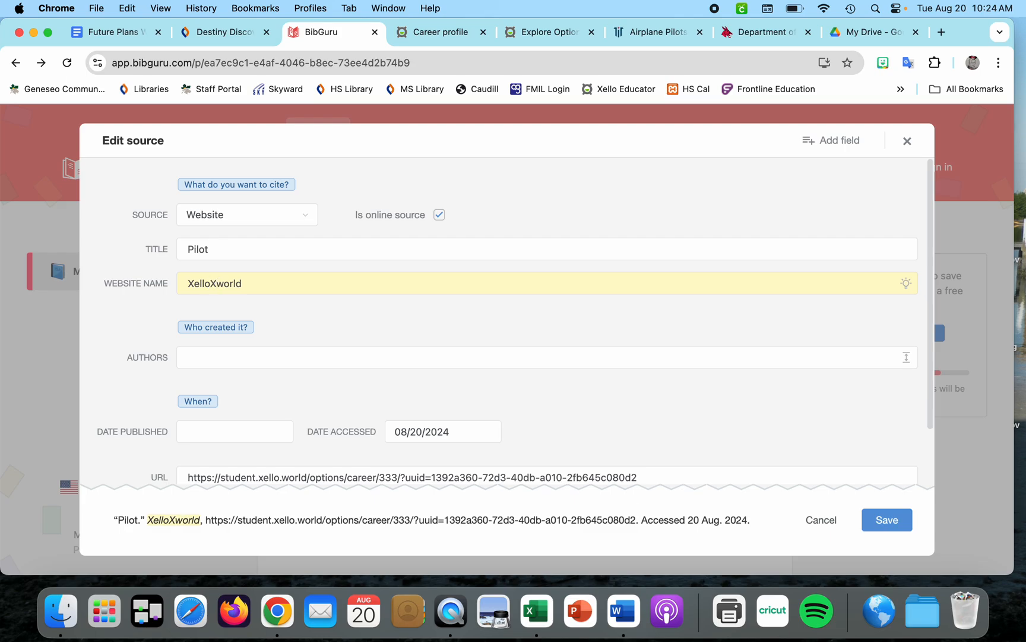
key(super+a)
text(Xel)
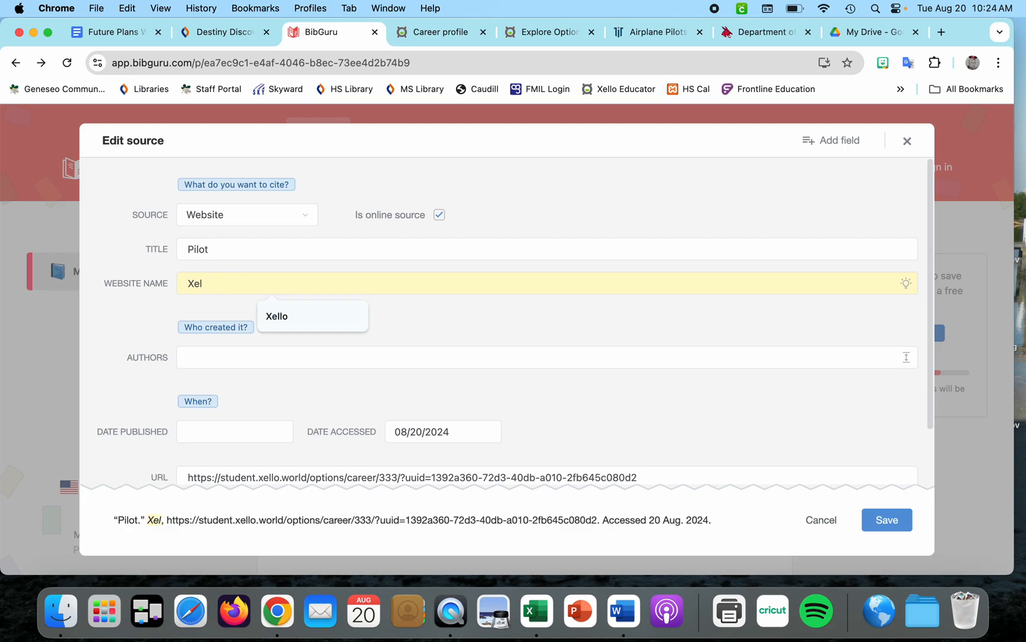
text(lo)
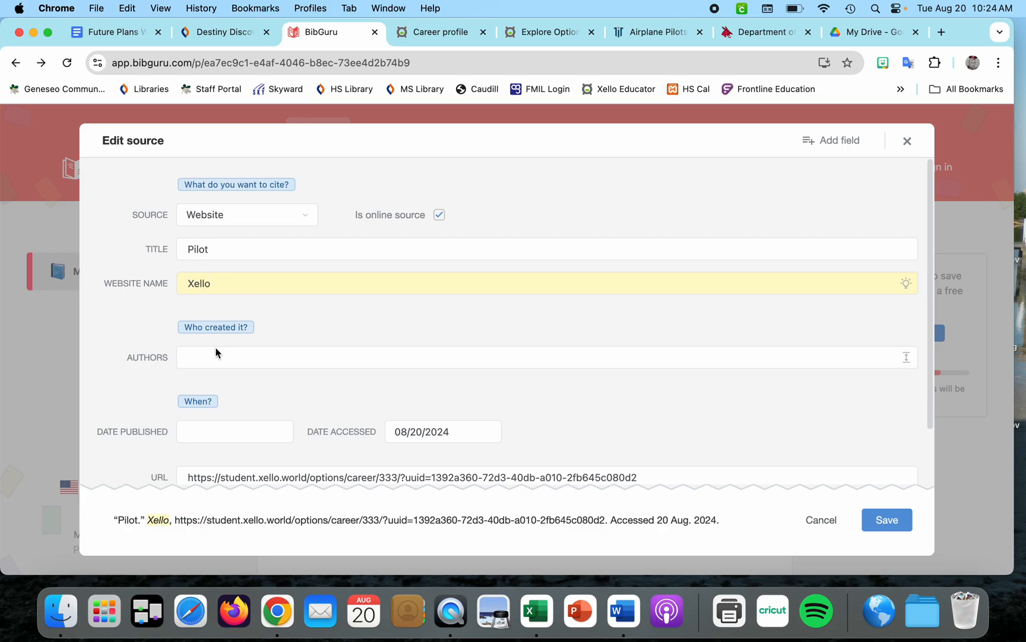
Add a Library catalog/database field to the citation and fill it with Xello
scroll(376, 372, down, 1)
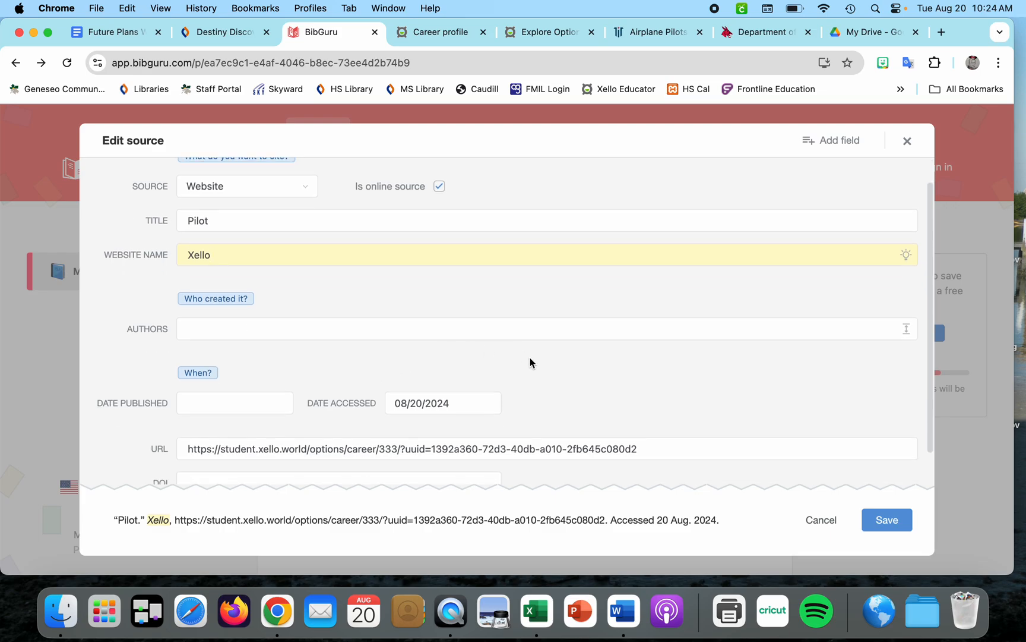
scroll(530, 363, down, 2)
scroll(772, 268, up, 3)
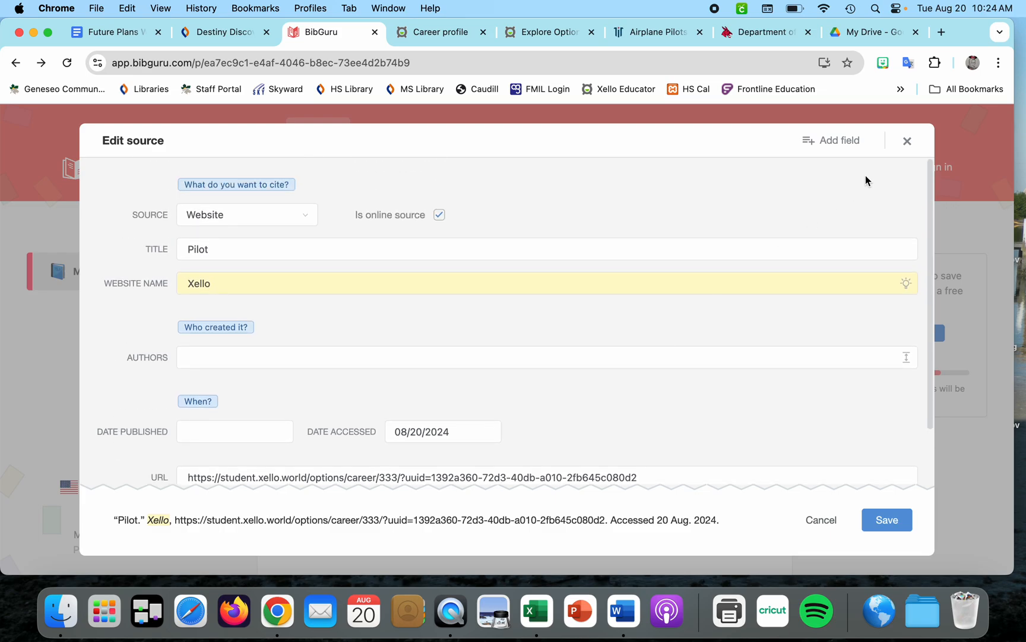
click(845, 144)
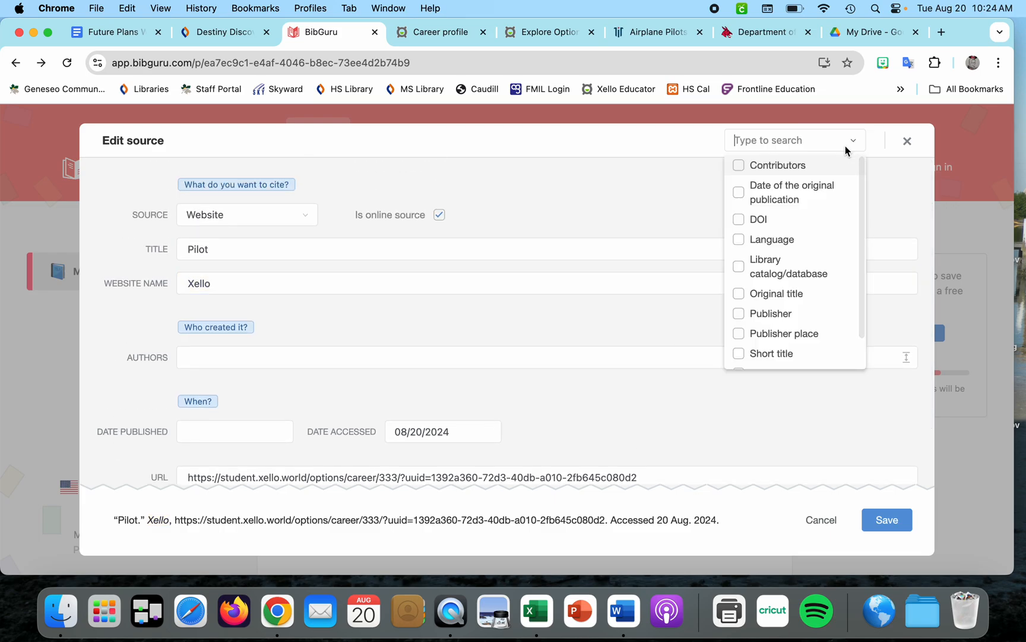
click(772, 272)
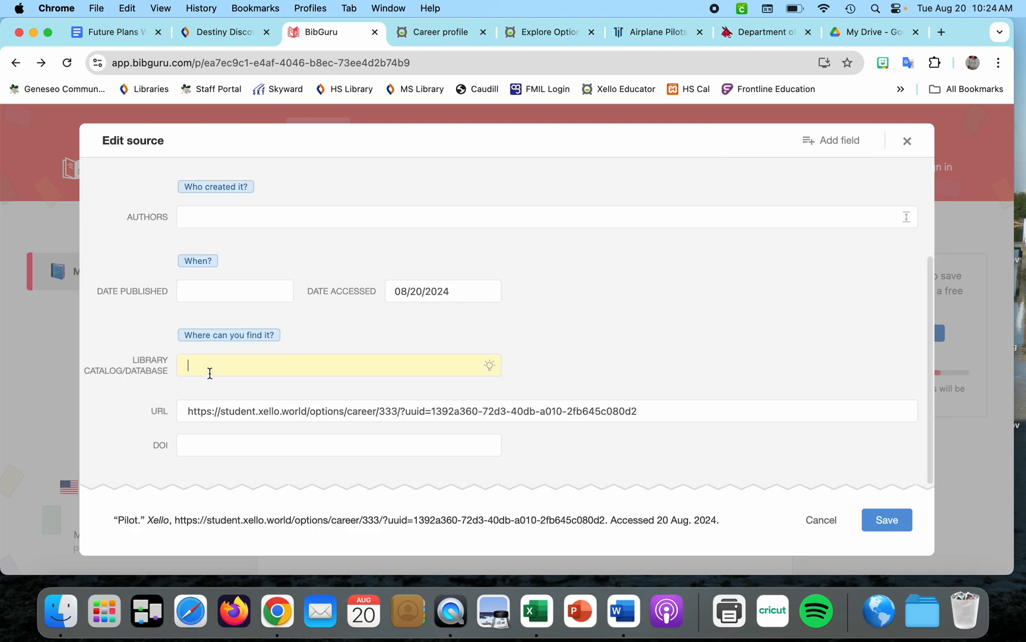
text(Xell)
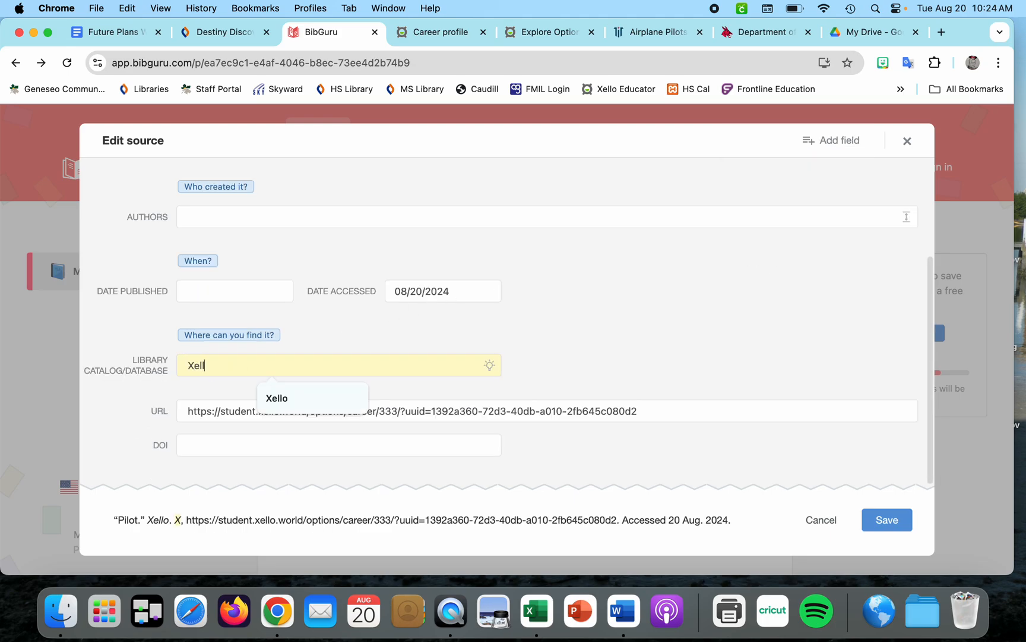
text(o)
Clear the citation's URL field and save the source
double_click(245, 406)
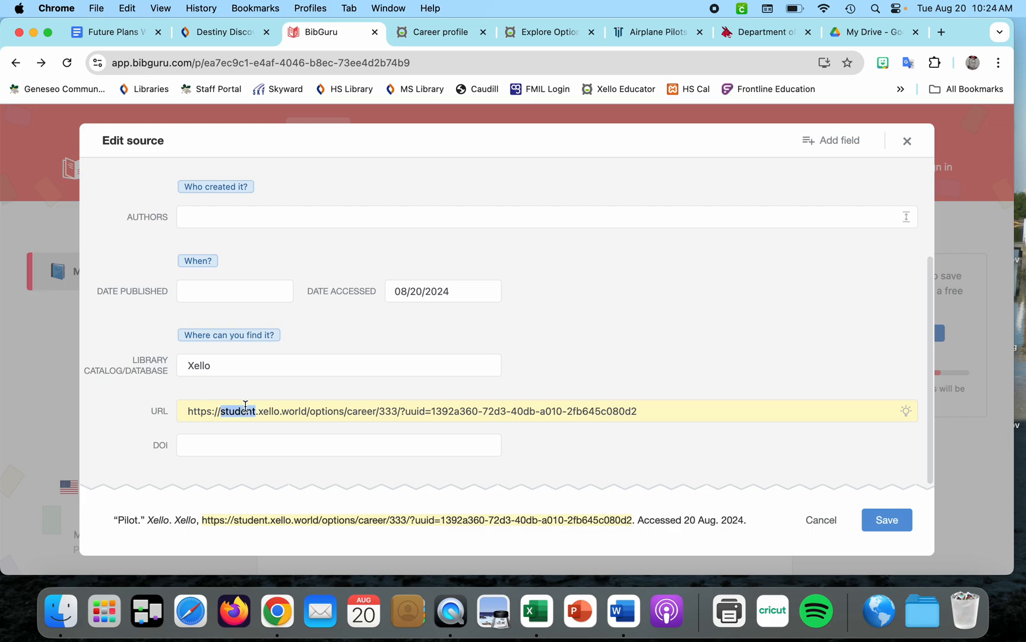
triple_click(245, 405)
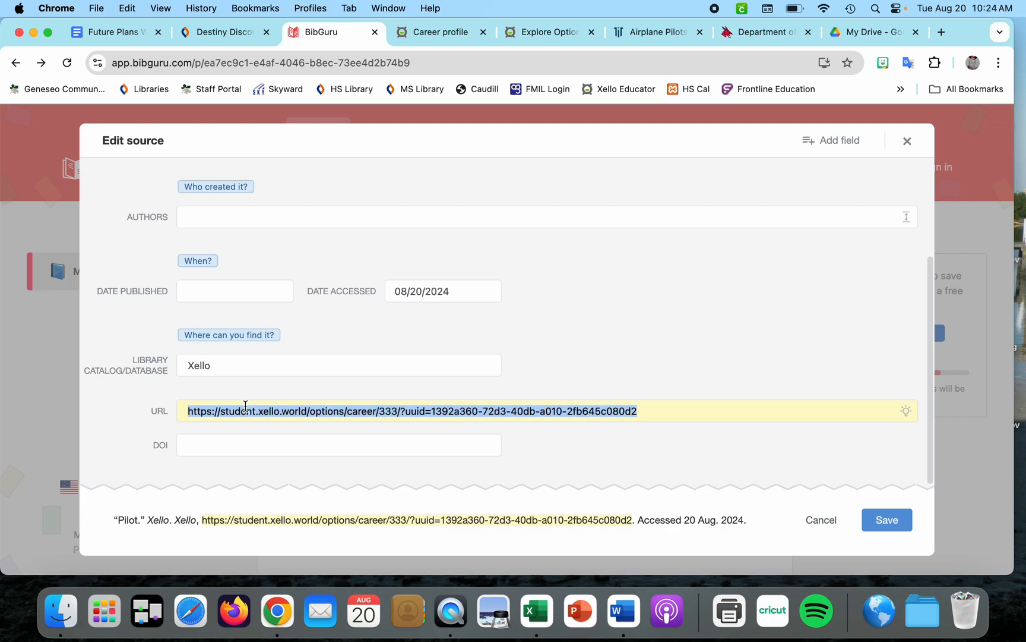
key(BackSpace)
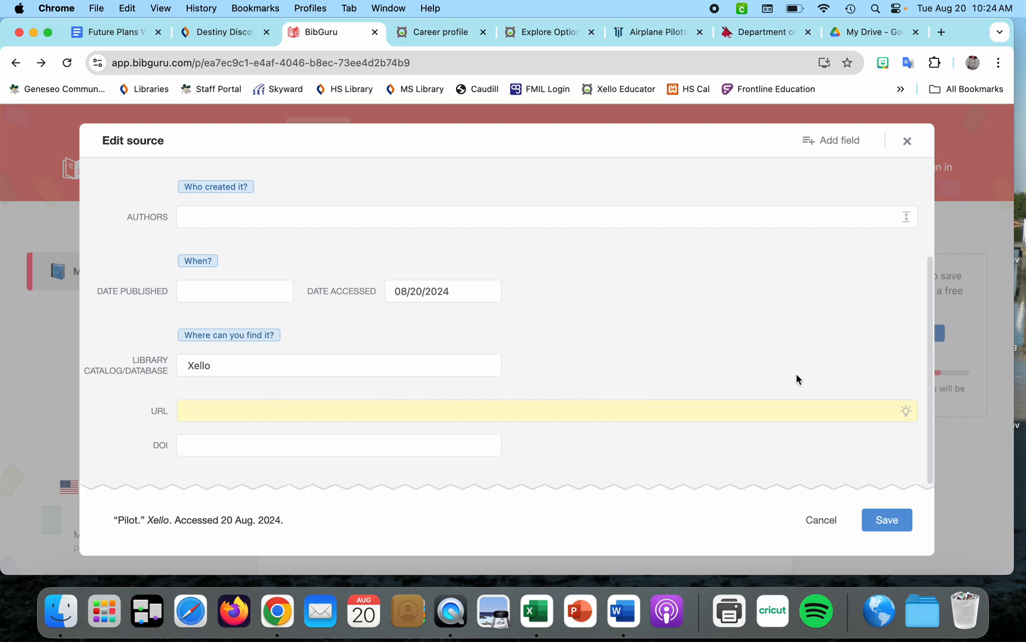
click(883, 521)
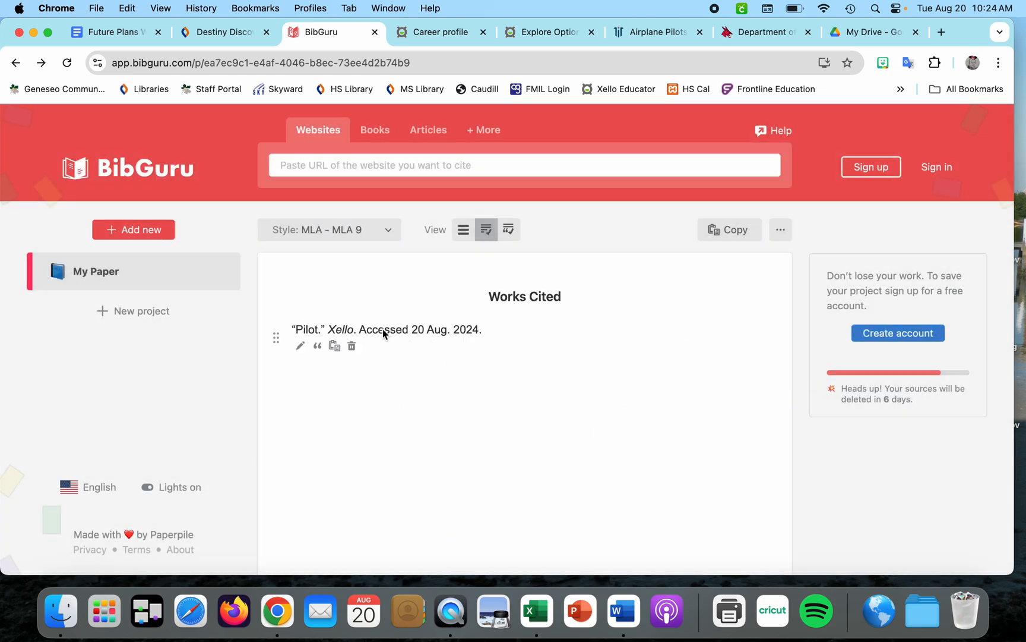
Copy the finished Pilot citation and paste it under the Works Cited heading in the document
triple_click(382, 332)
key(super+c)
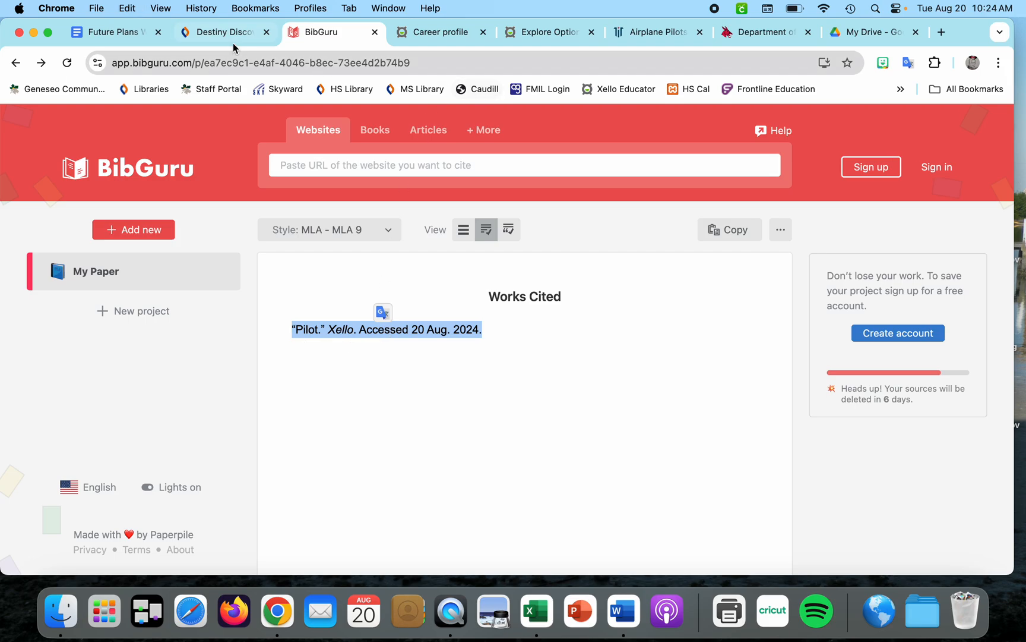
click(127, 38)
key(super+v)
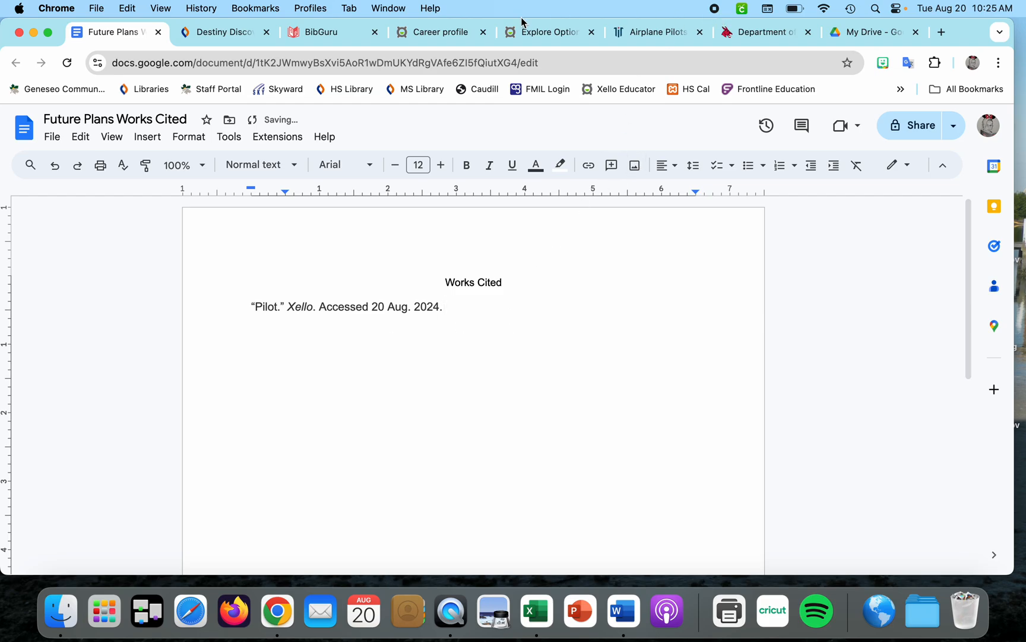
Copy the University of Central Missouri Xello page's URL and add it as a new website source in BibGuru
click(551, 33)
scroll(587, 357, down, 3)
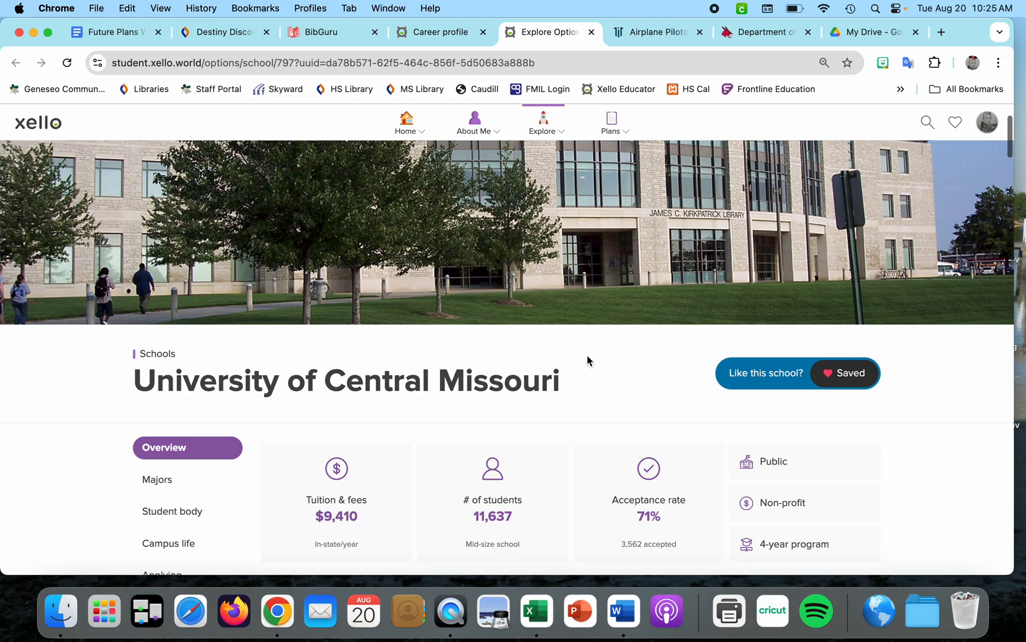
scroll(587, 360, down, 5)
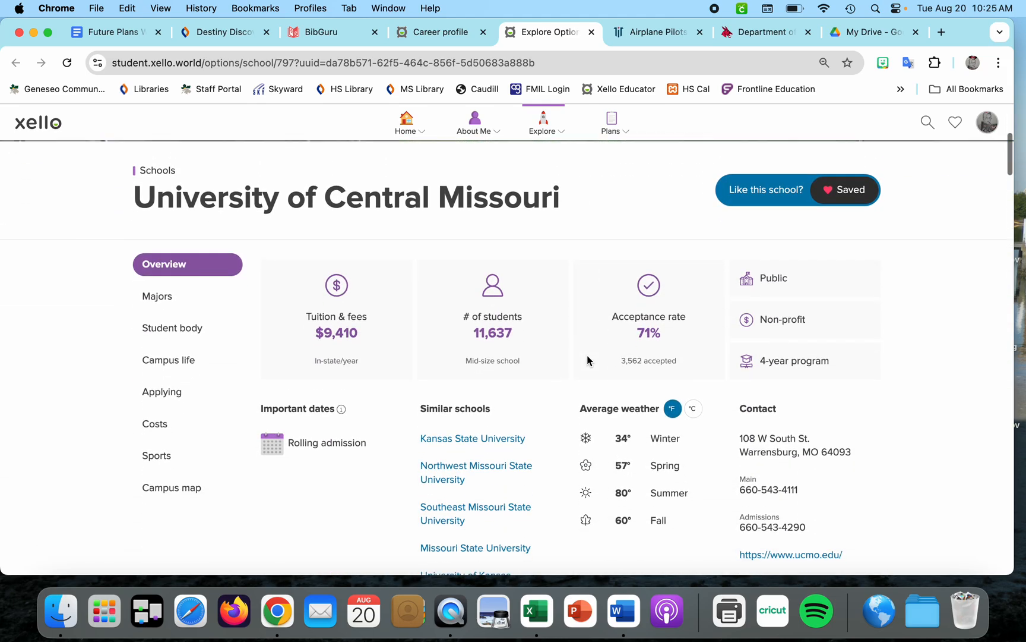
scroll(587, 355, down, 3)
scroll(587, 355, up, 10)
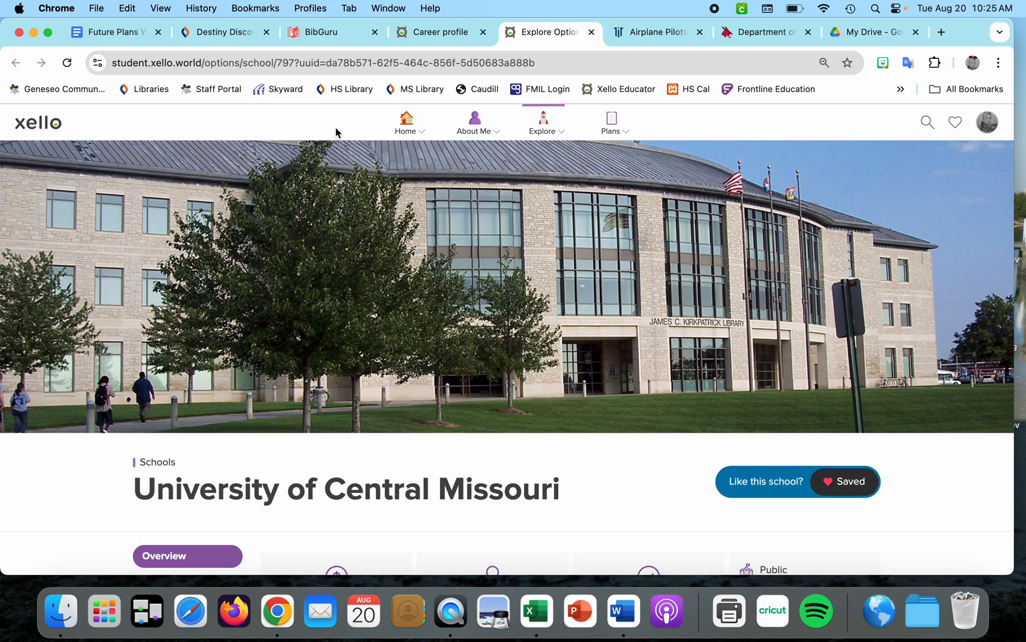
click(335, 60)
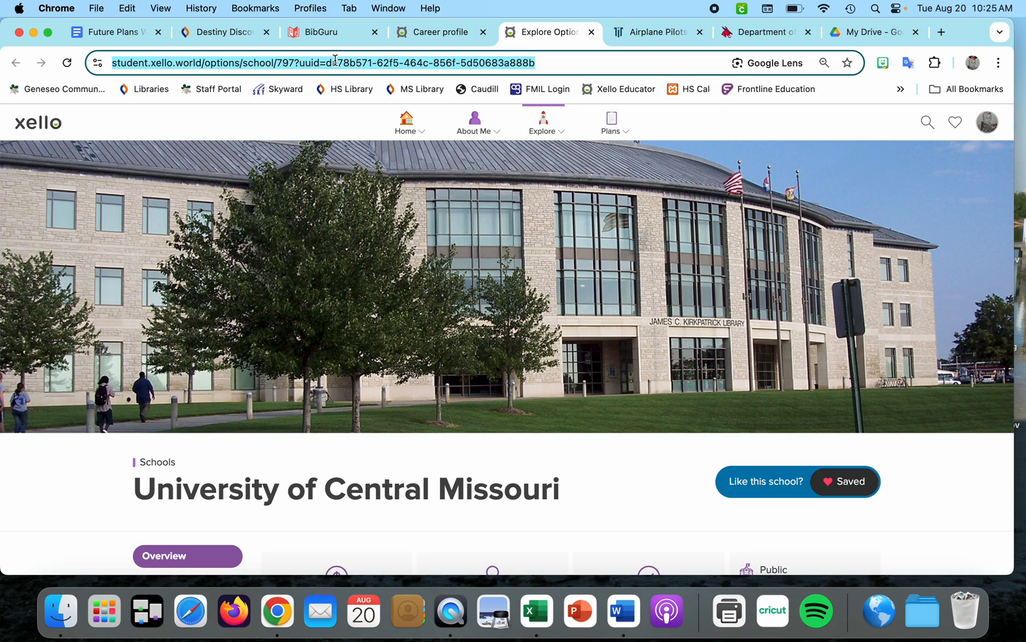
click(344, 34)
click(376, 165)
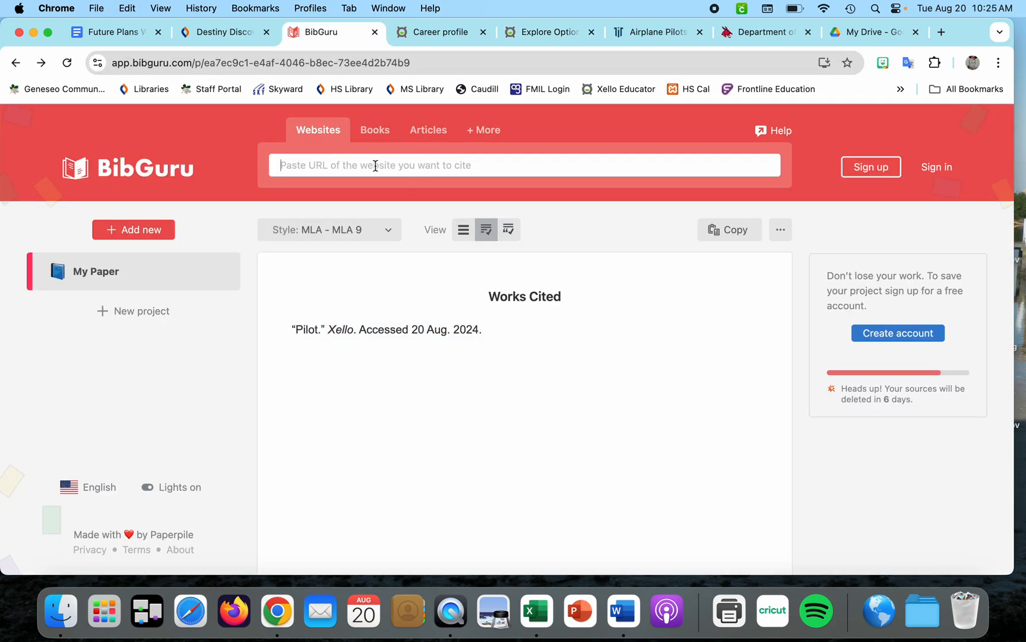
key(cmd+v)
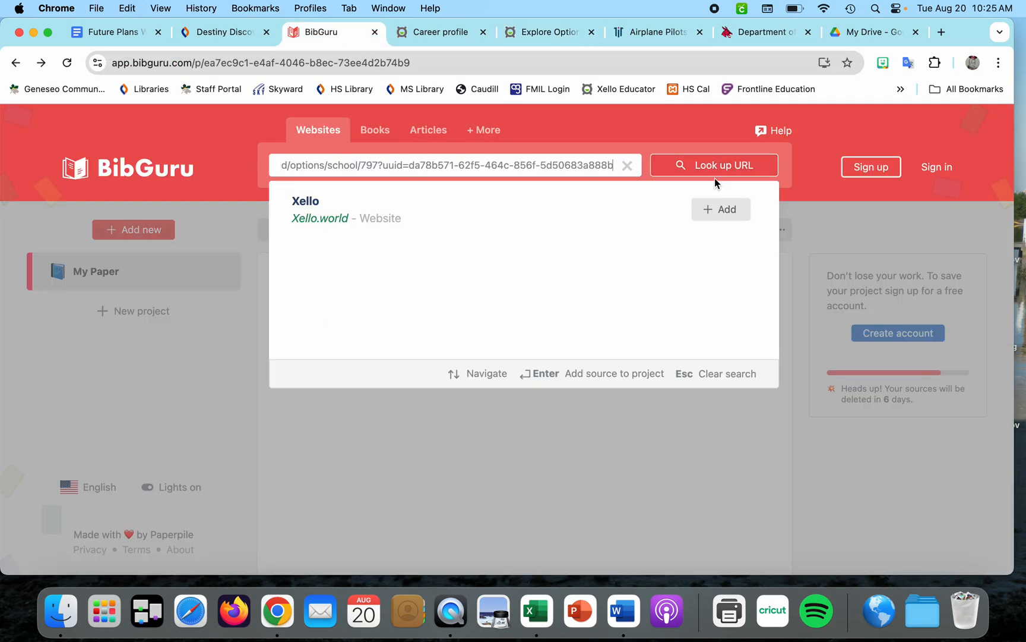
click(716, 208)
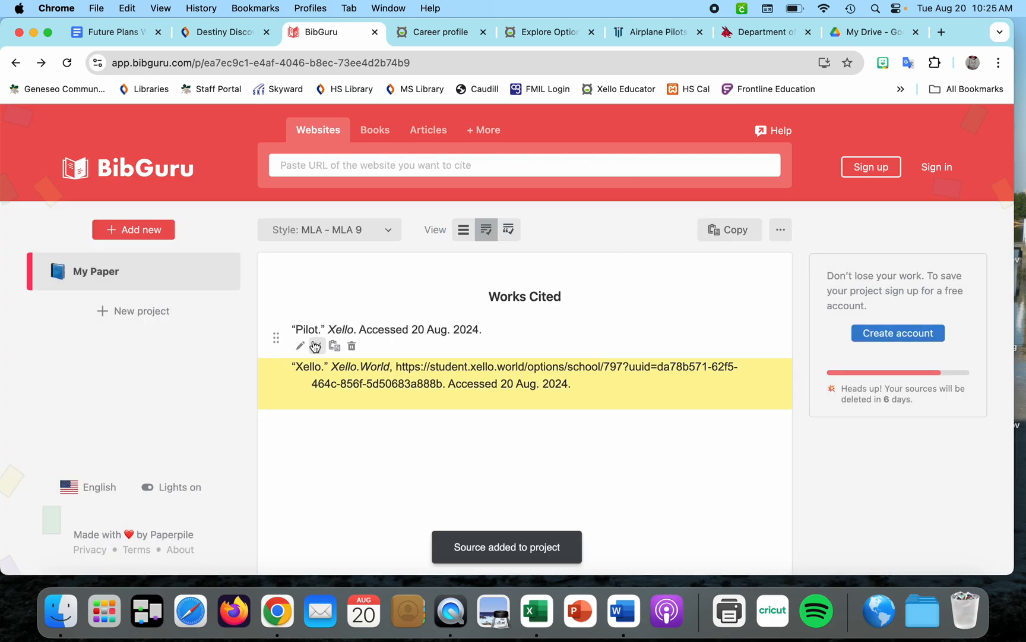
Open the new source for editing and set its title to University of Central Missouri
click(301, 401)
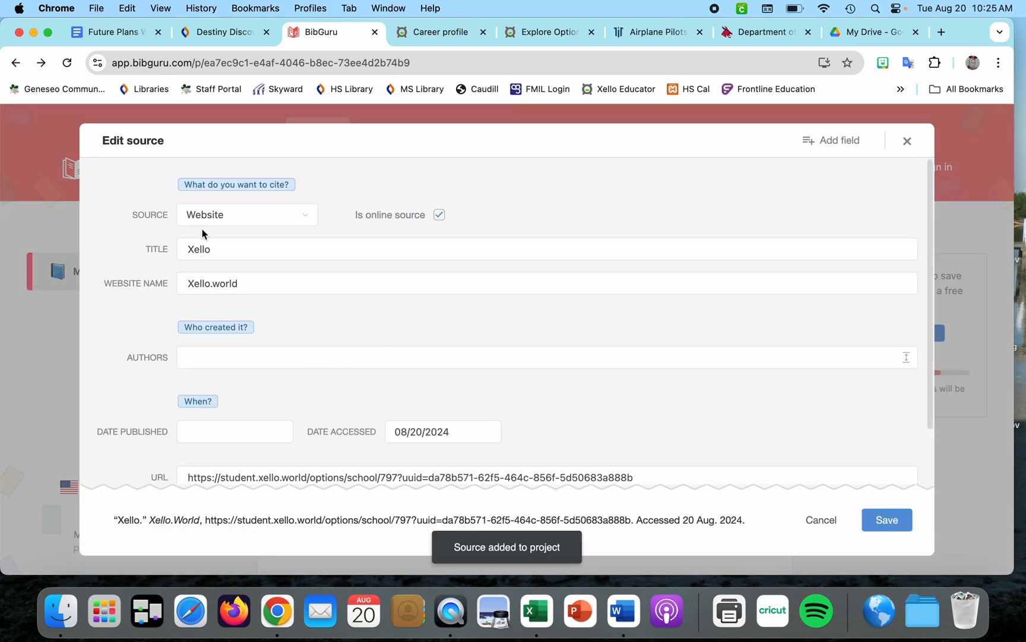
double_click(200, 248)
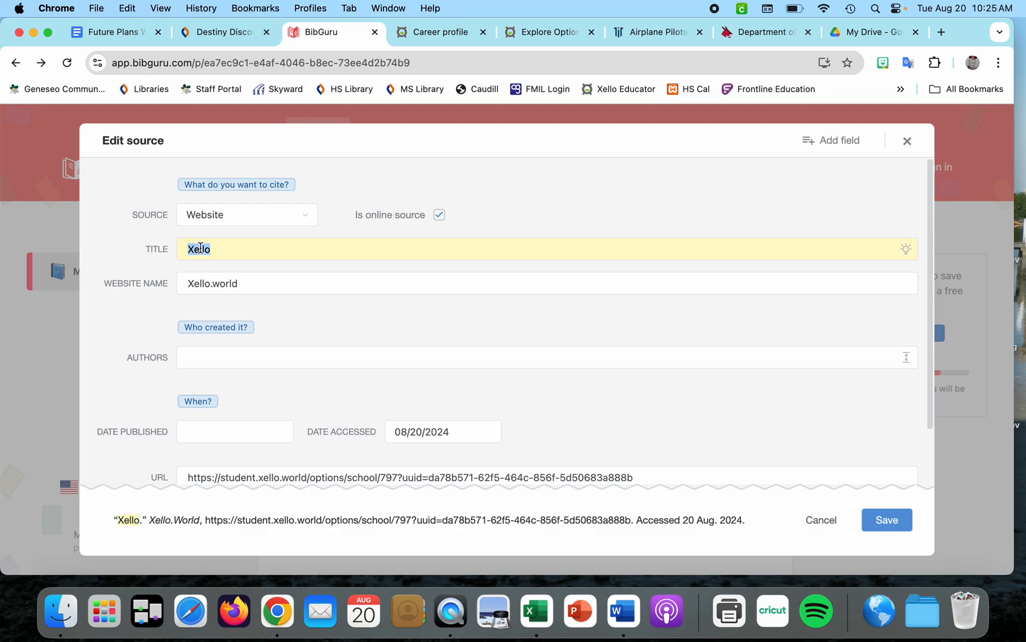
text(University o)
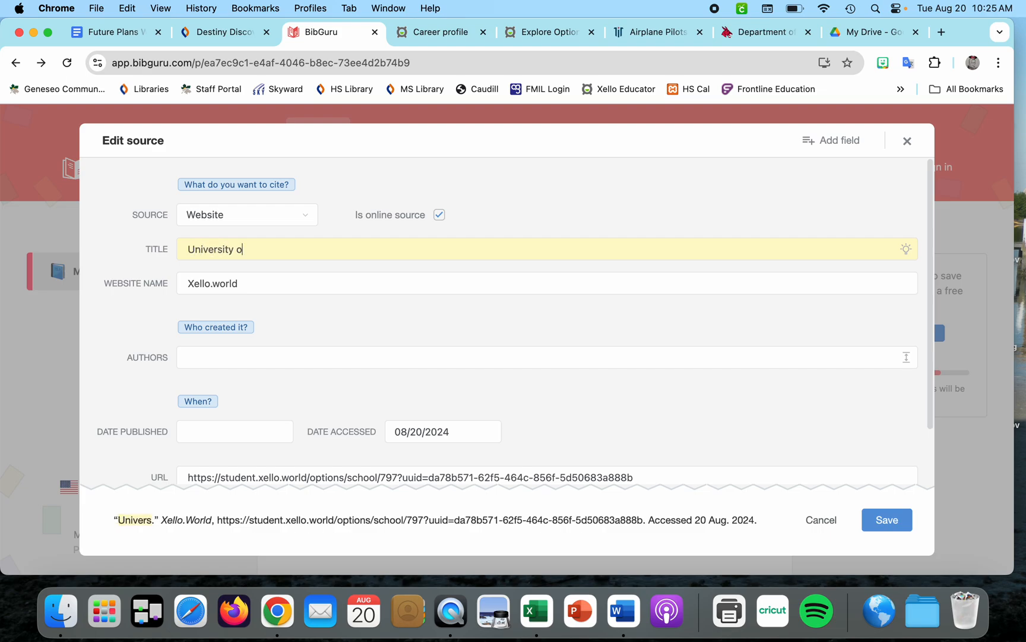
text(f Central Missouri)
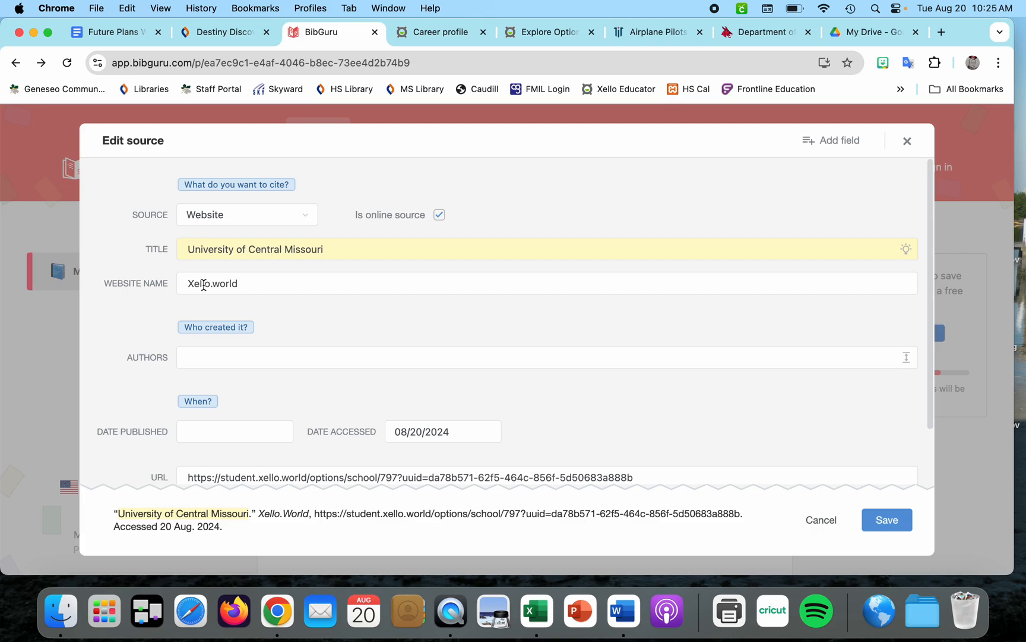
Replace the source's website name with Xello
double_click(204, 284)
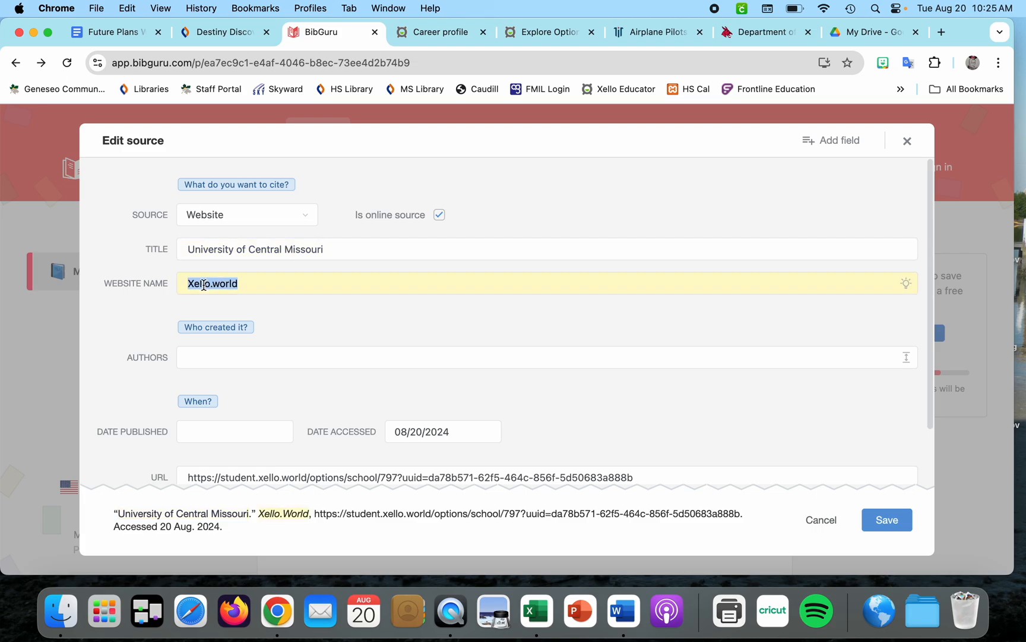
text(Xel)
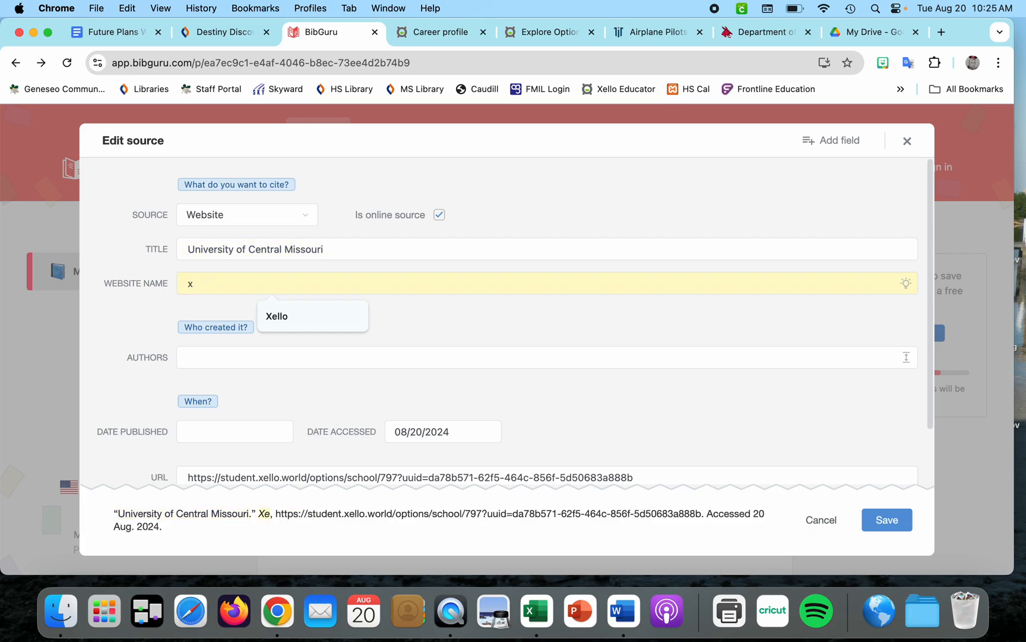
text(lo)
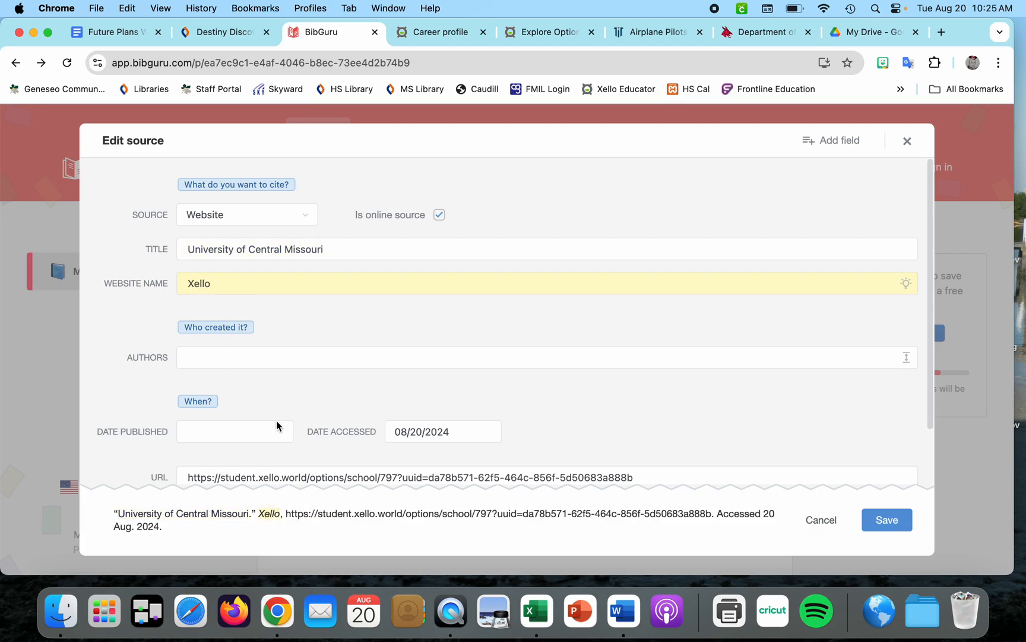
Add a Library catalog/database field to the source and fill it with Xello
scroll(277, 415, down, 2)
click(844, 145)
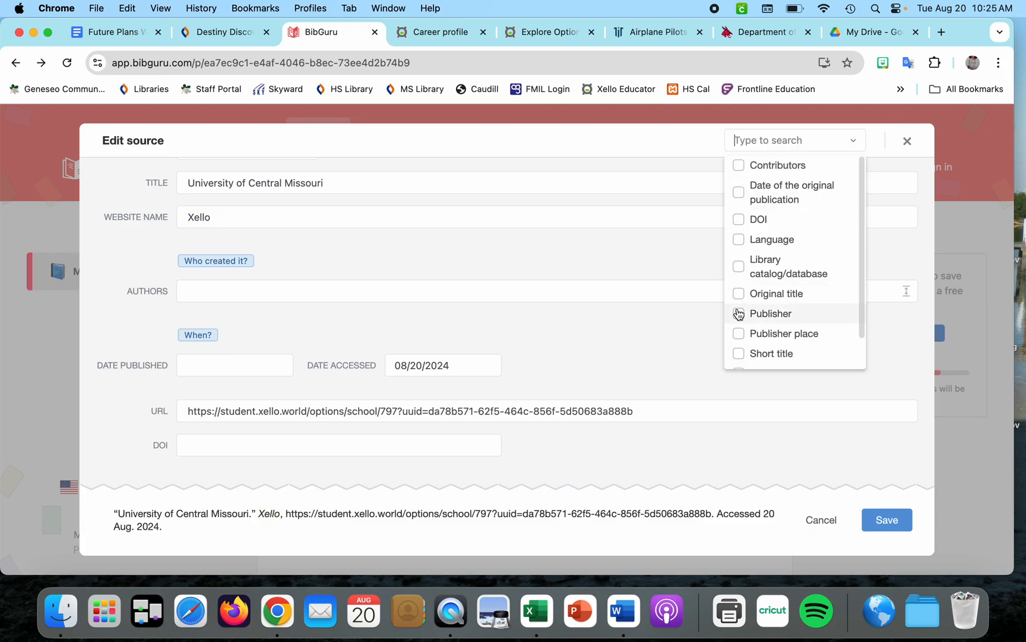
click(788, 272)
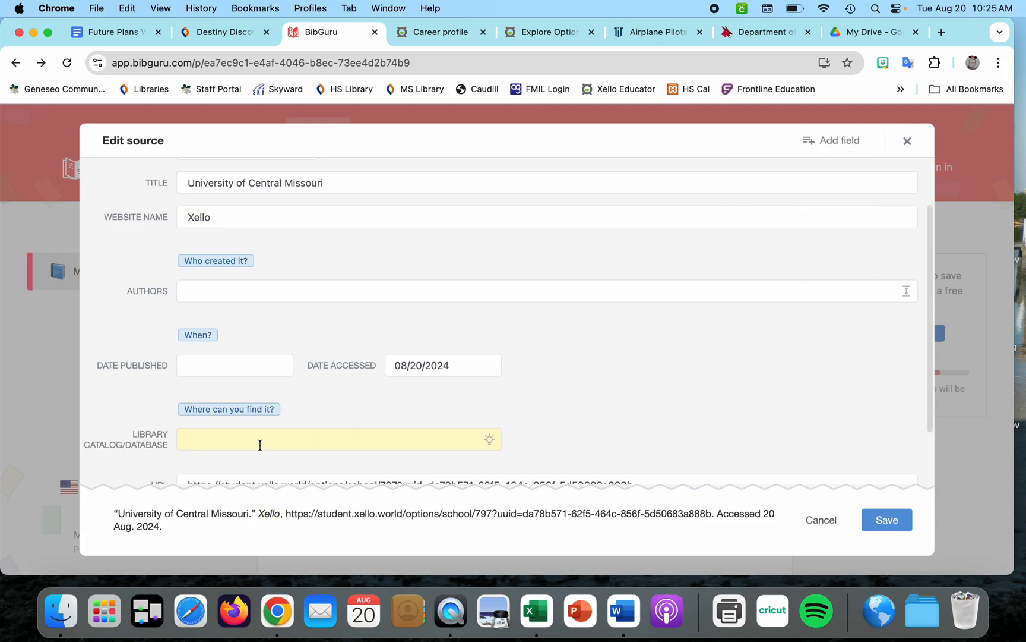
text(Xello)
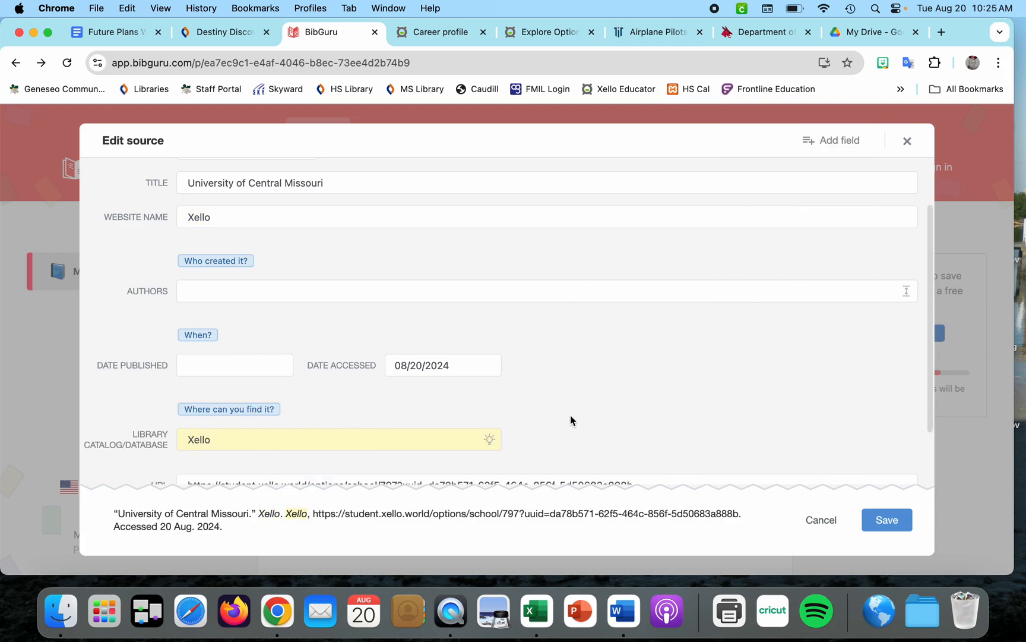
Clear the source's URL field and save the source
click(571, 419)
scroll(570, 414, down, 2)
double_click(543, 411)
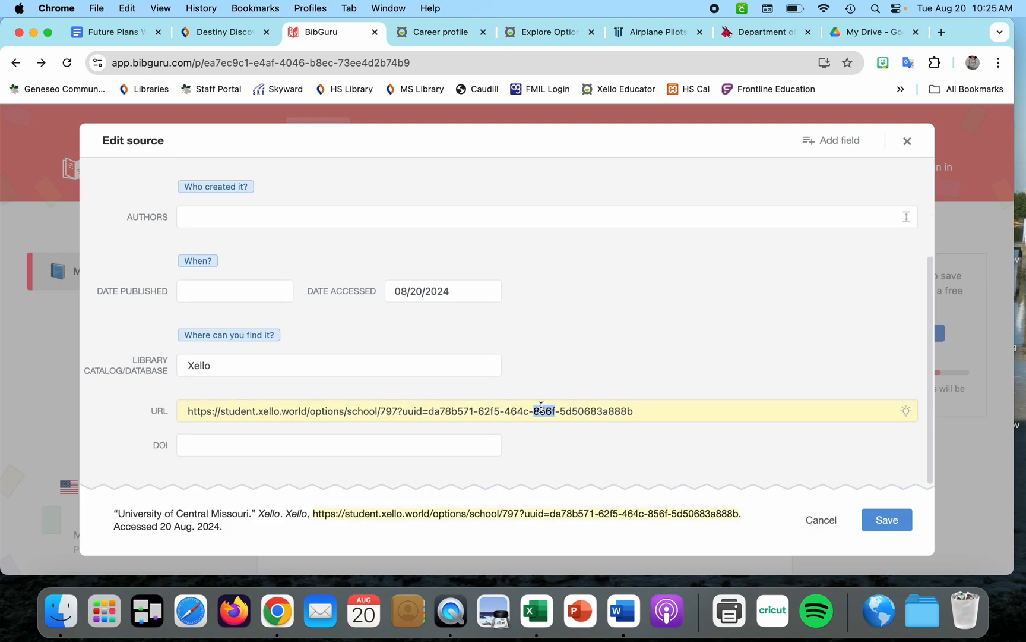
key(super+a)
key(BackSpace)
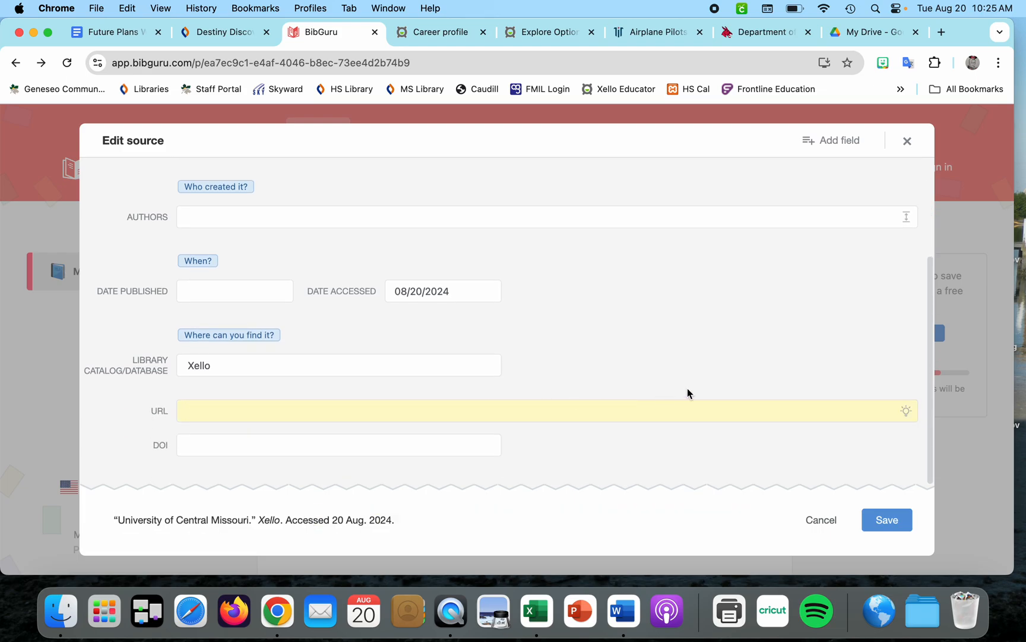
scroll(738, 372, up, 5)
scroll(738, 372, down, 3)
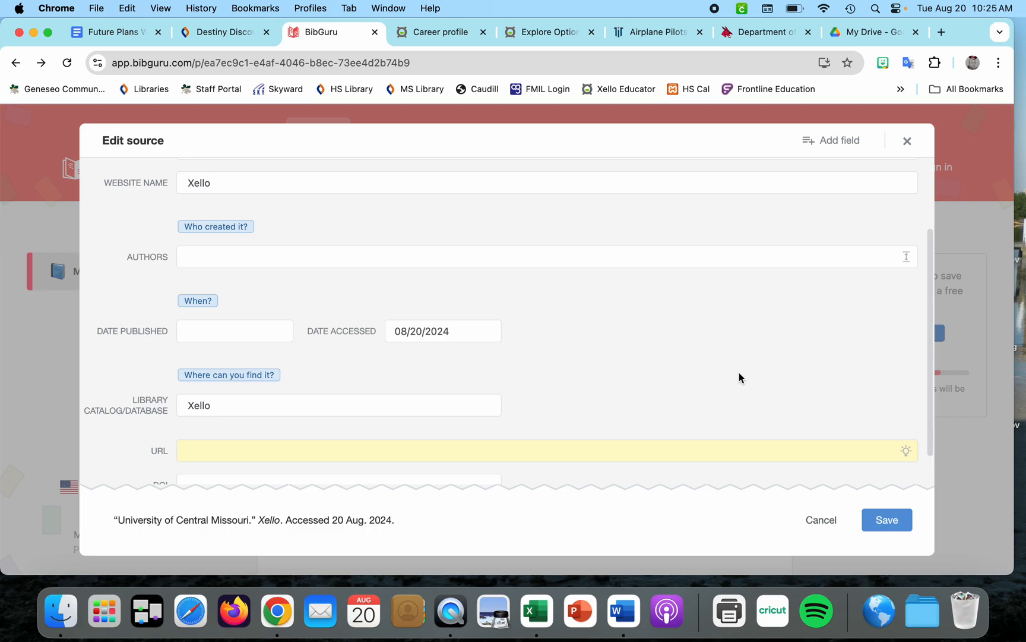
scroll(738, 372, down, 1)
scroll(738, 372, up, 3)
scroll(738, 372, down, 2)
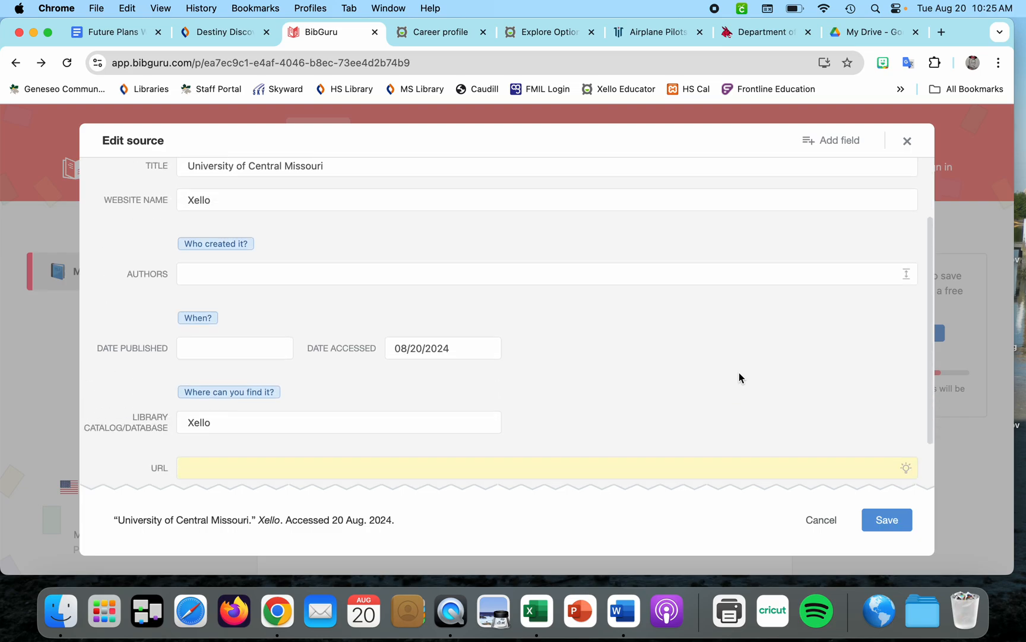
scroll(738, 372, down, 1)
scroll(738, 372, up, 3)
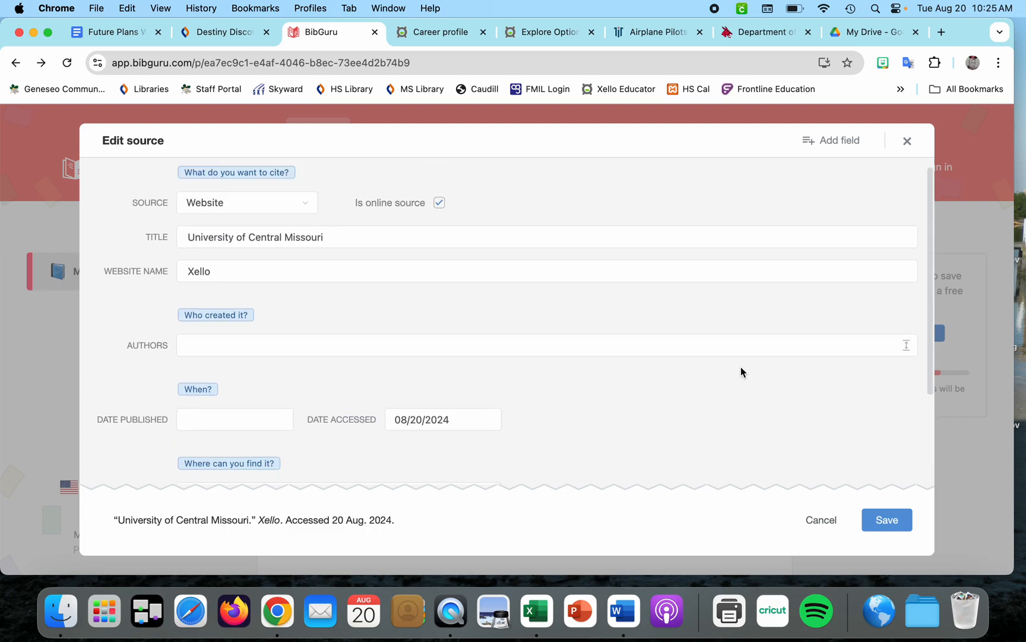
scroll(741, 372, down, 3)
click(882, 518)
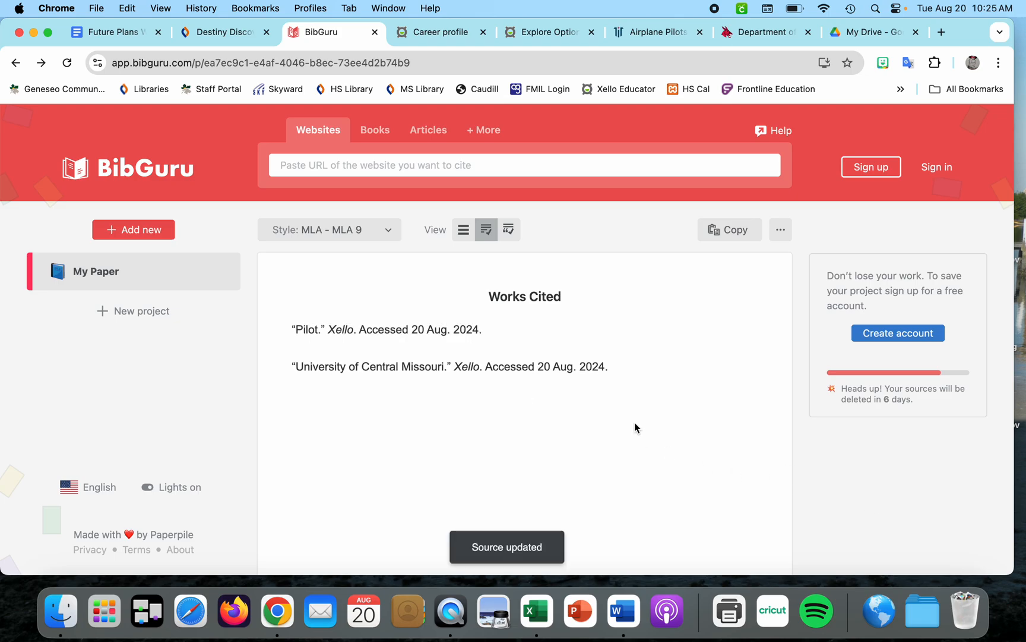
Copy the University of Central Missouri citation and paste it on a new line below the Pilot entry in the document
triple_click(452, 367)
key(super+c)
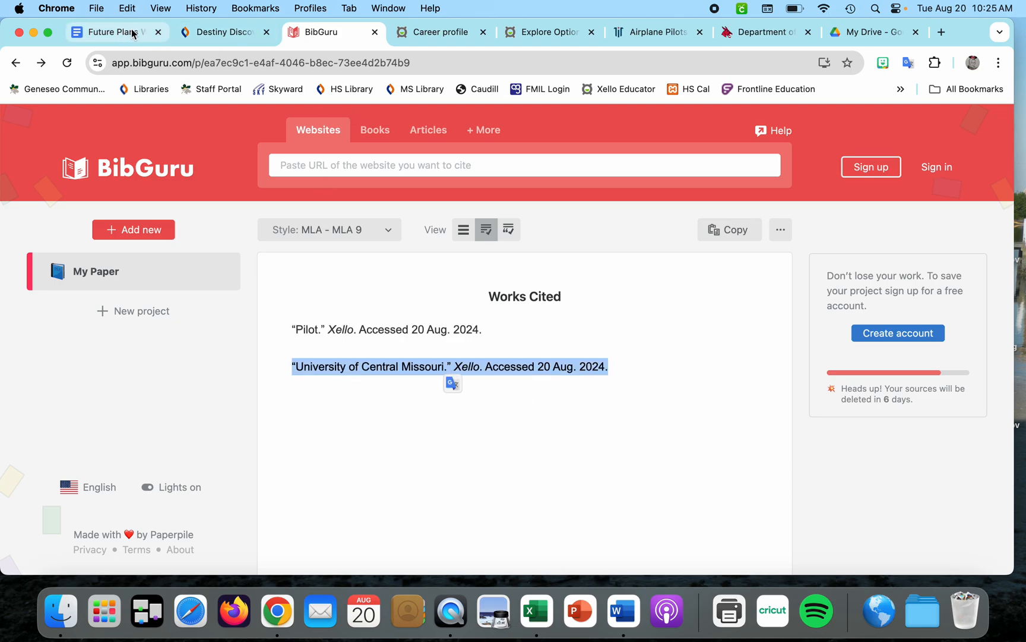
click(112, 35)
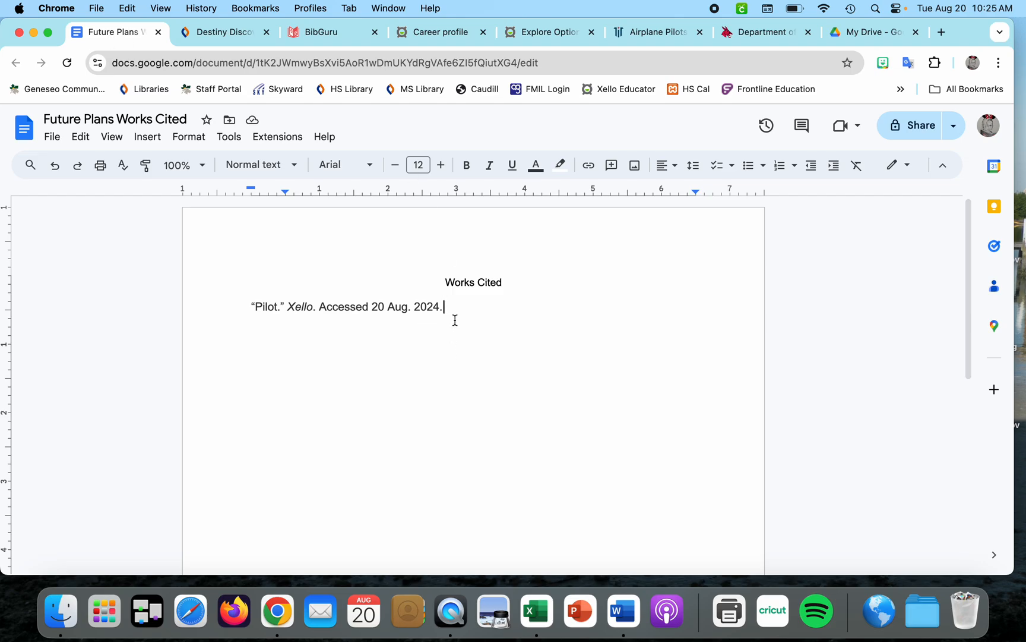
key(Return)
key(super+v)
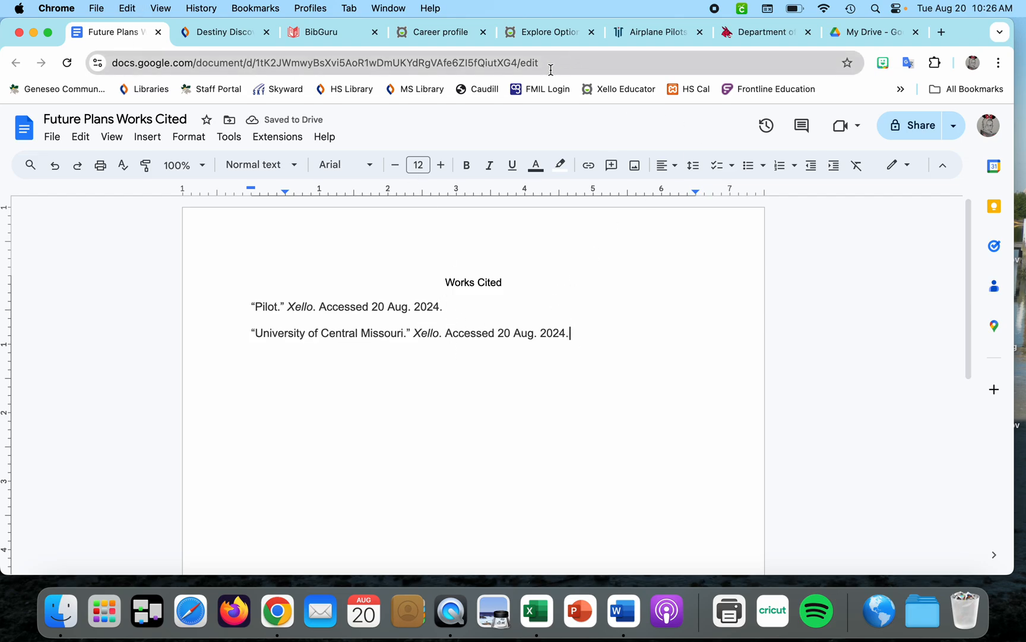
Copy the Today's Military Airplane Pilots page URL and add it as a website source in BibGuru
click(666, 34)
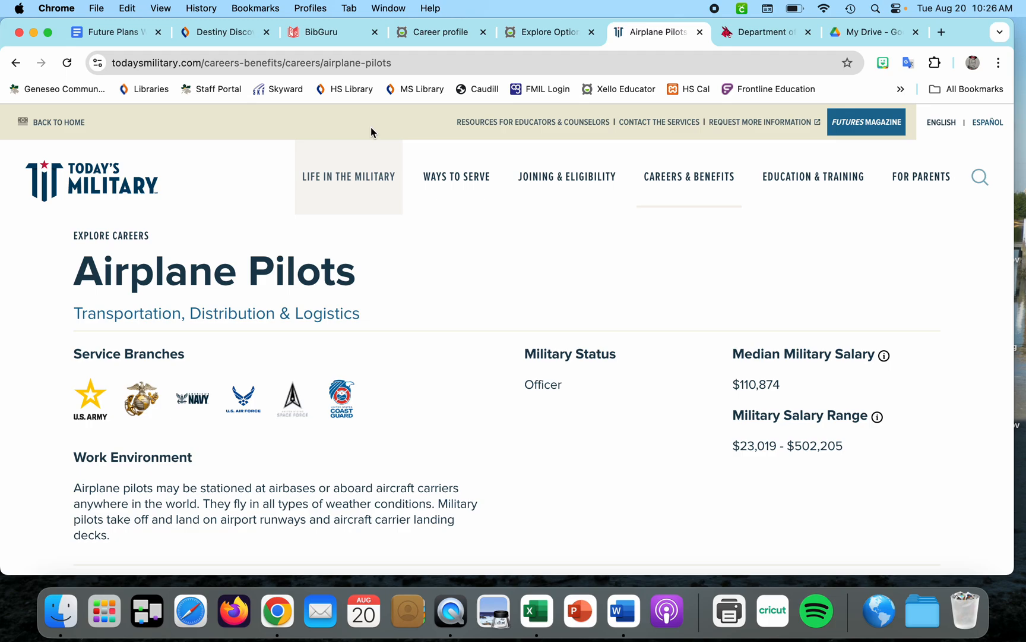
click(287, 58)
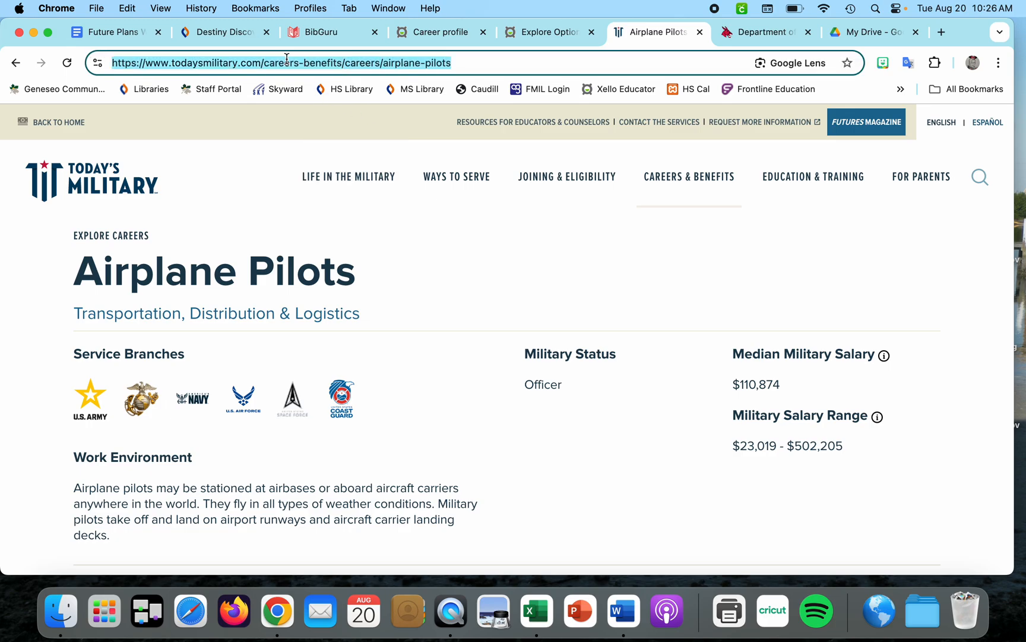
key(super+c)
click(329, 36)
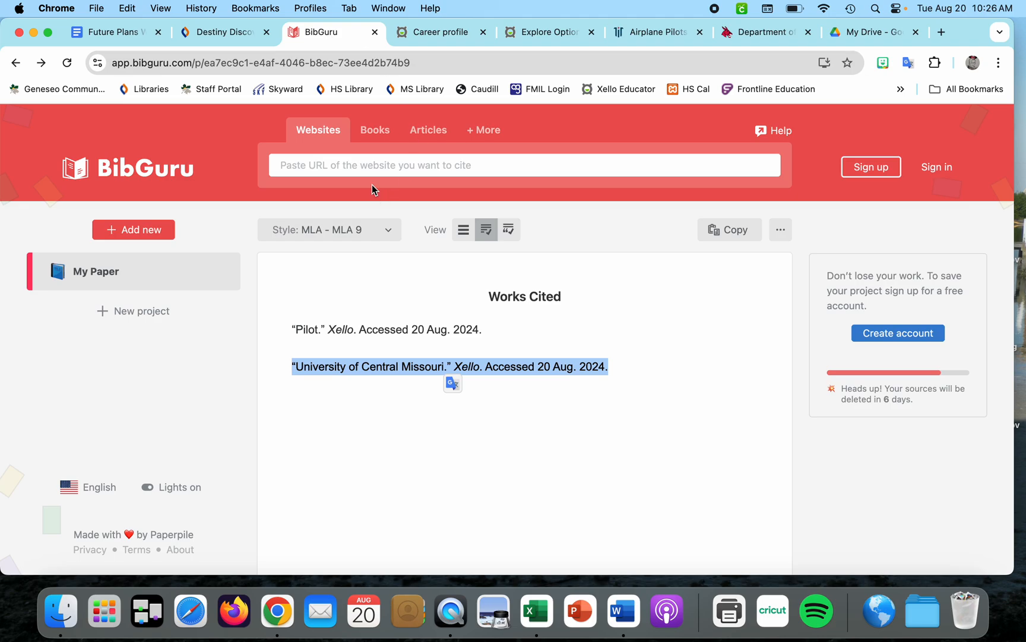
click(363, 167)
key(super+v)
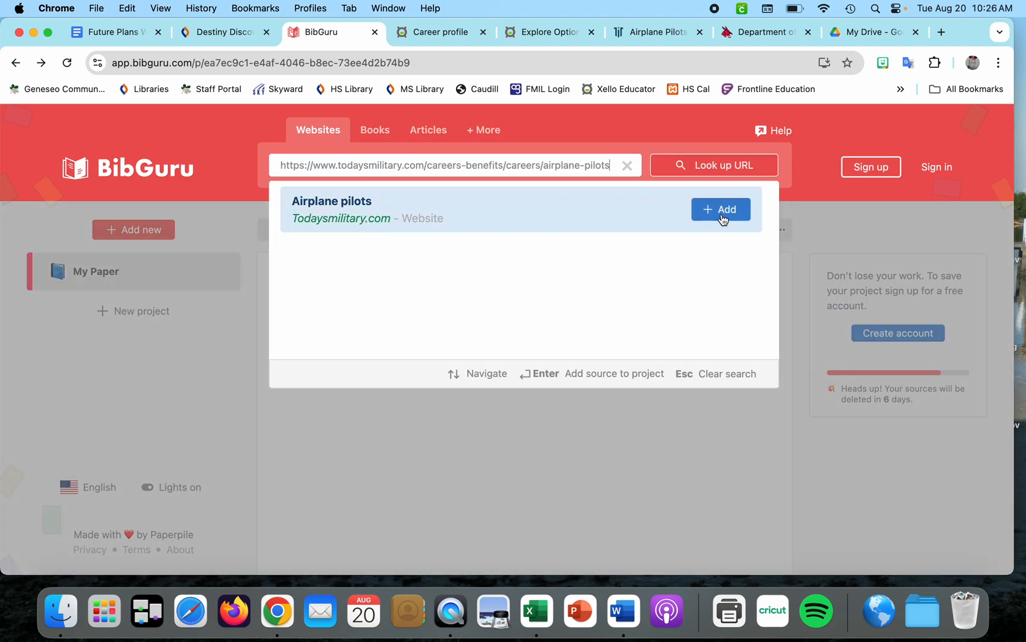
click(720, 212)
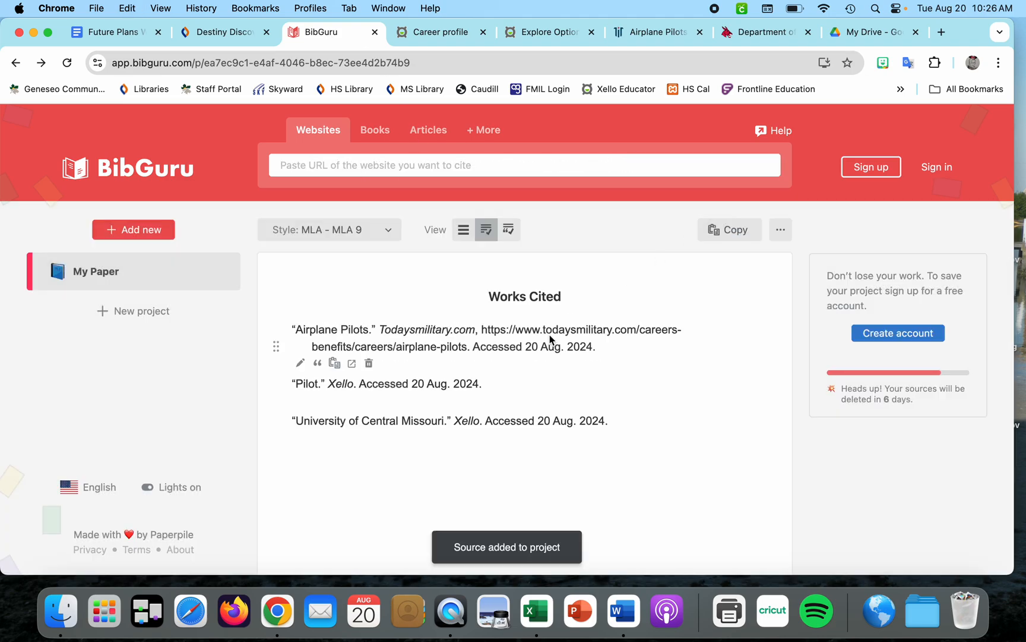
Change the Airplane Pilots source's website name to Today's Military and save the source
click(658, 32)
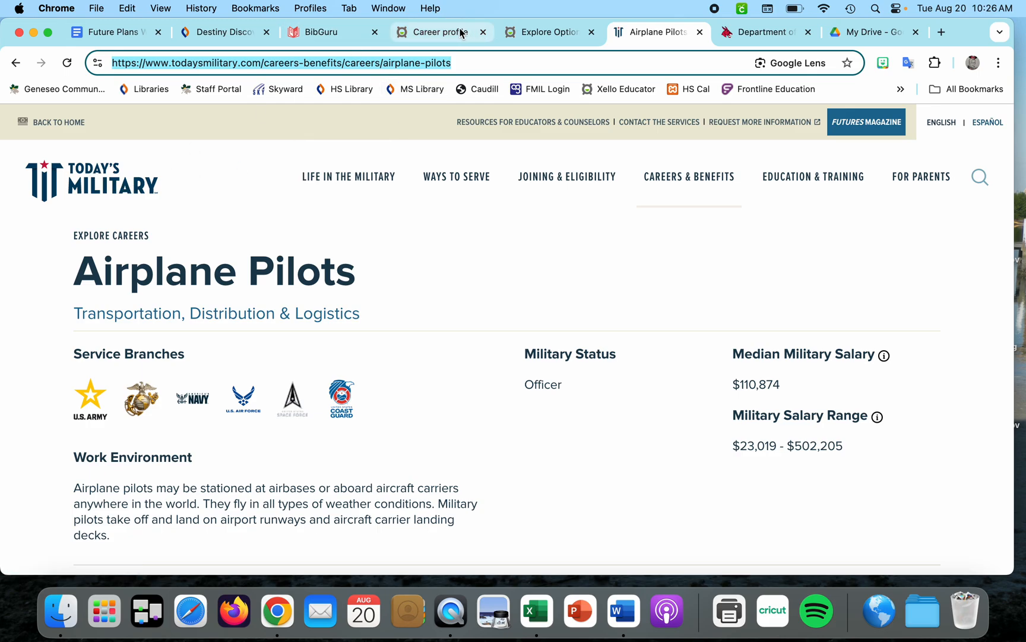
click(354, 32)
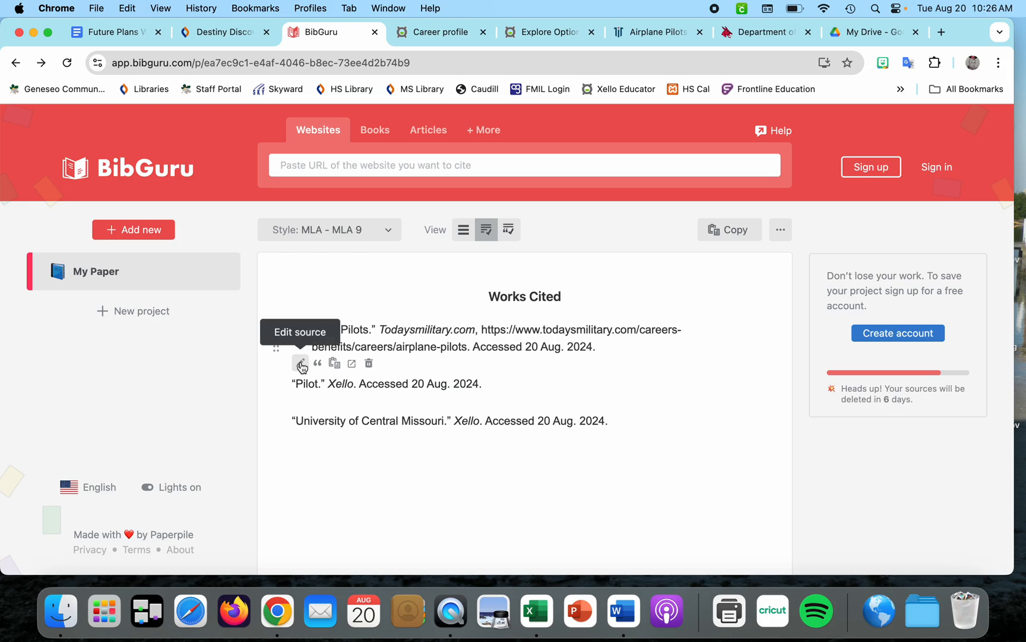
click(300, 363)
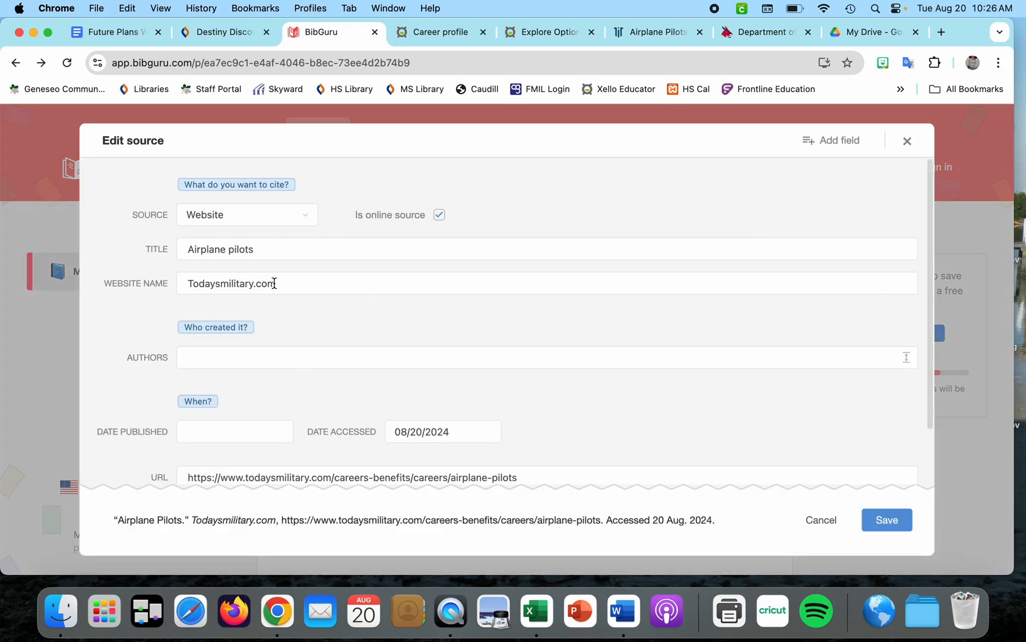
click(281, 283)
key(super+a)
text(Today's )
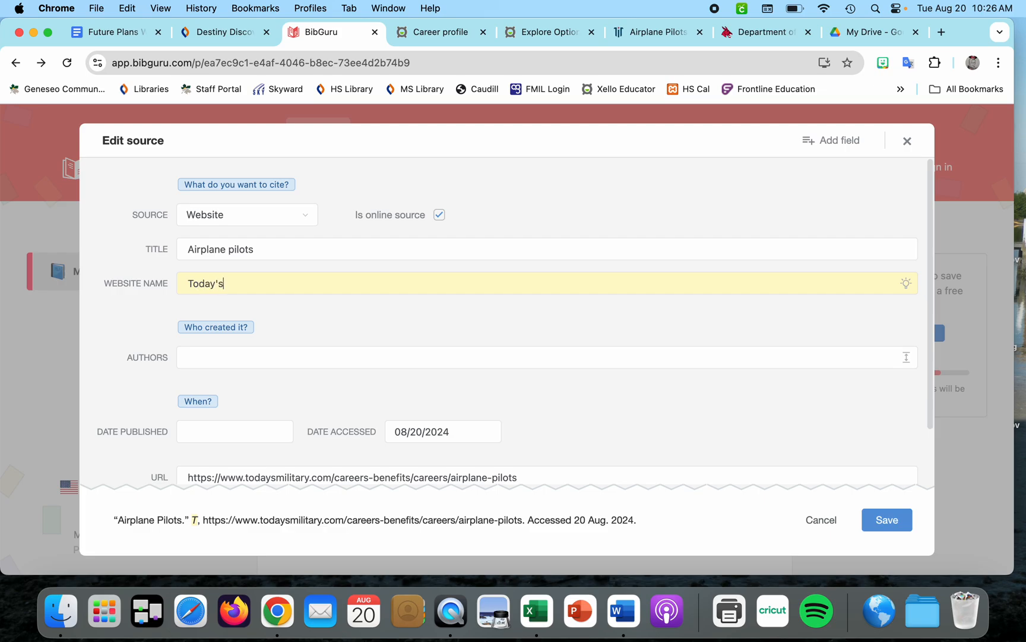
text(Military)
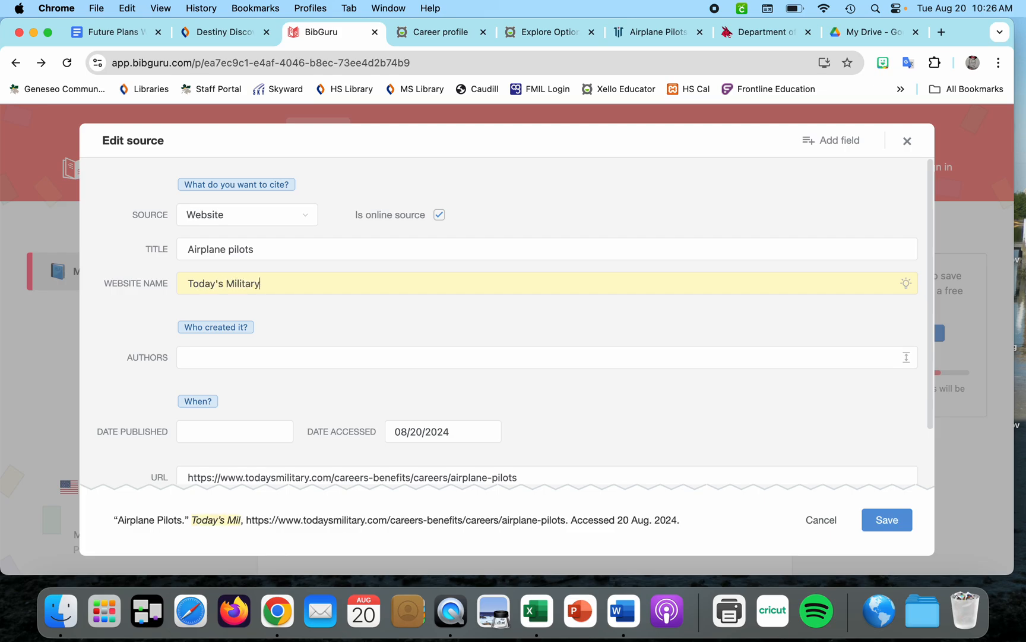
scroll(352, 382, down, 1)
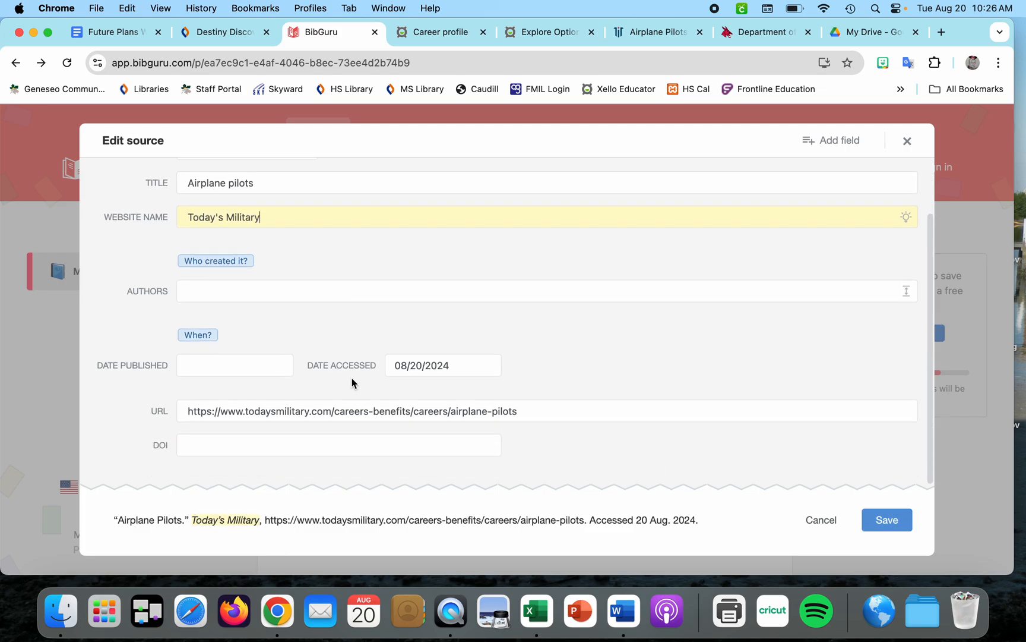
click(885, 521)
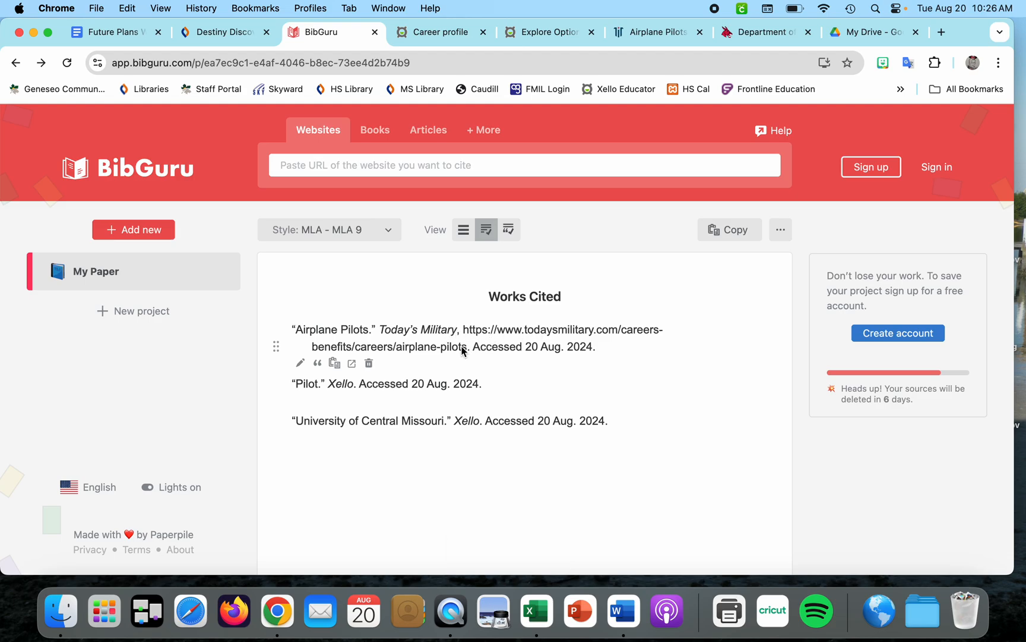
Copy the Airplane Pilots citation and paste it on a new first line above the Pilot entry in the document
triple_click(495, 349)
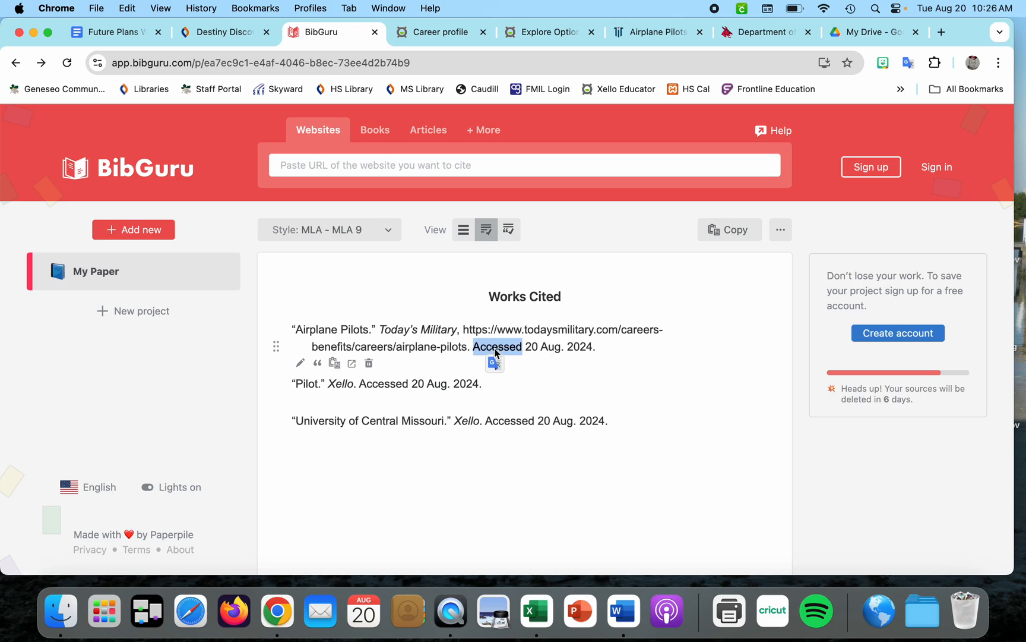
click(116, 32)
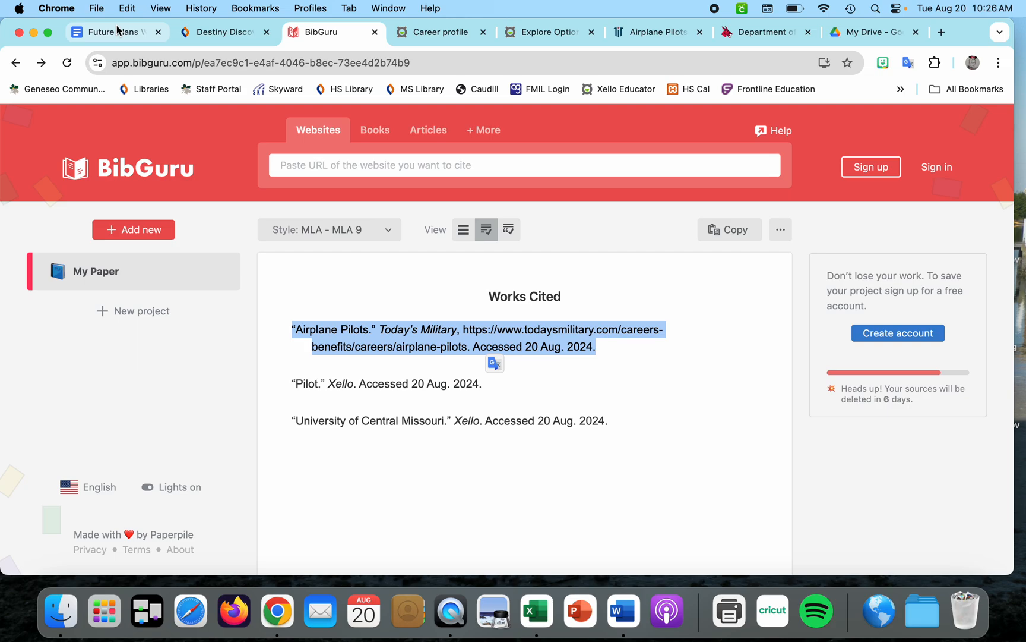
click(248, 306)
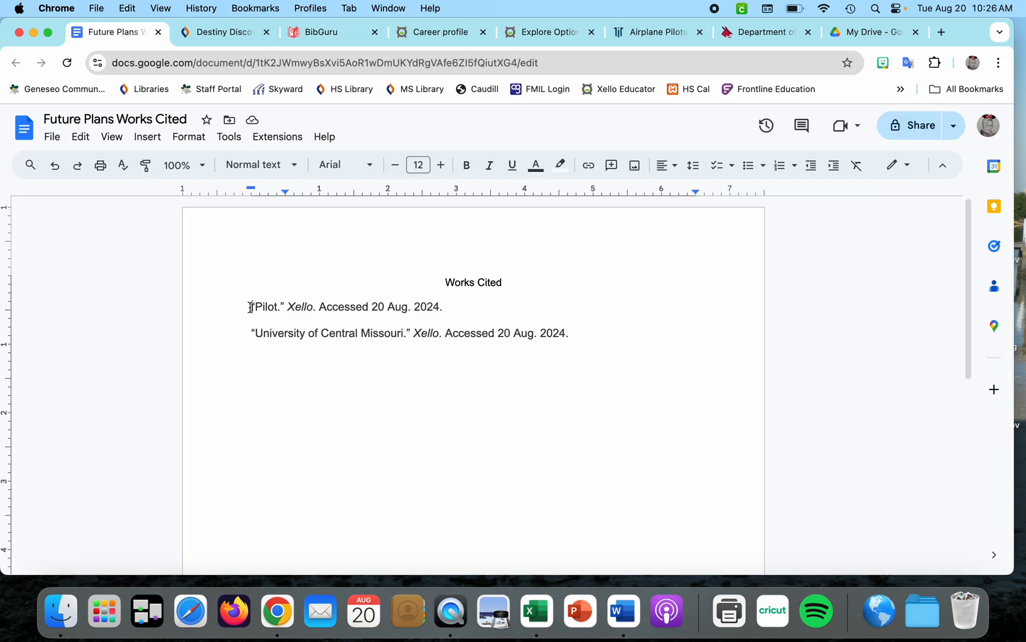
key(Return)
key(super+v)
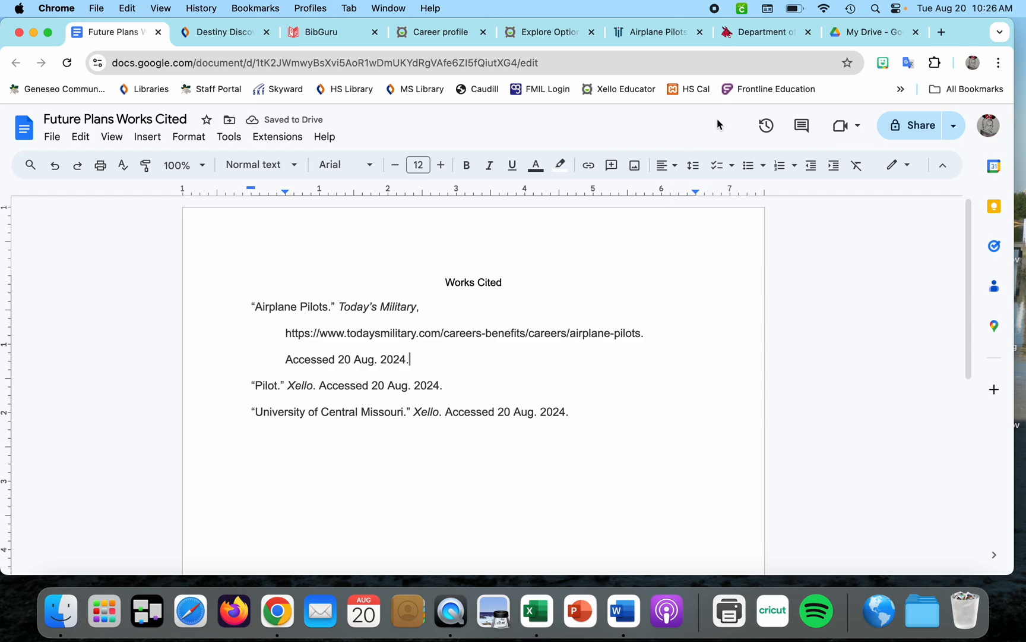
Copy the University of Central Missouri Department of Aviation page URL and add it as a website source in BibGuru
click(765, 35)
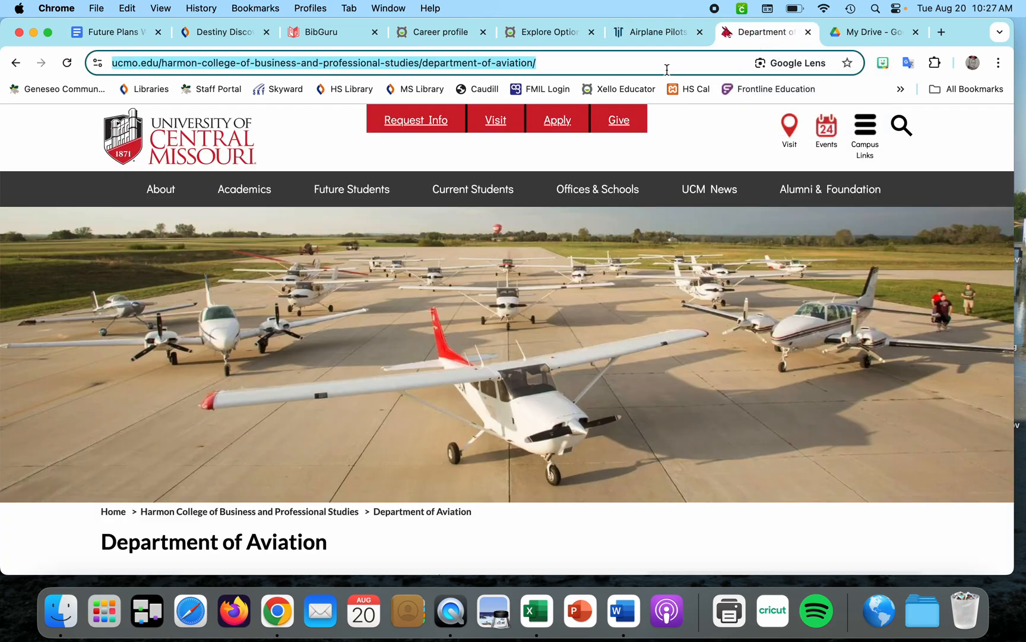
triple_click(294, 59)
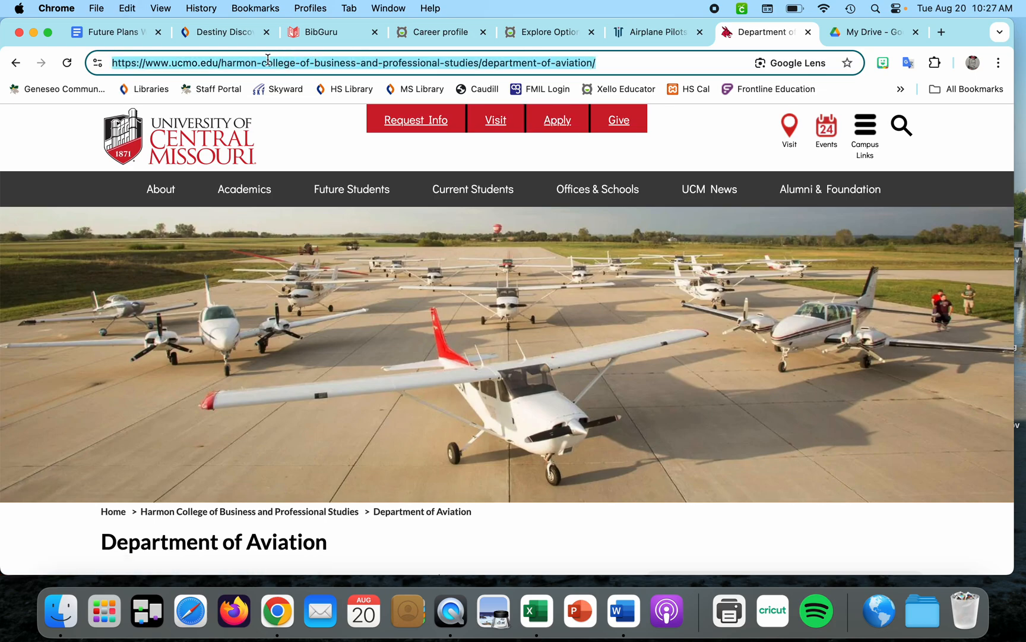
click(321, 33)
click(367, 164)
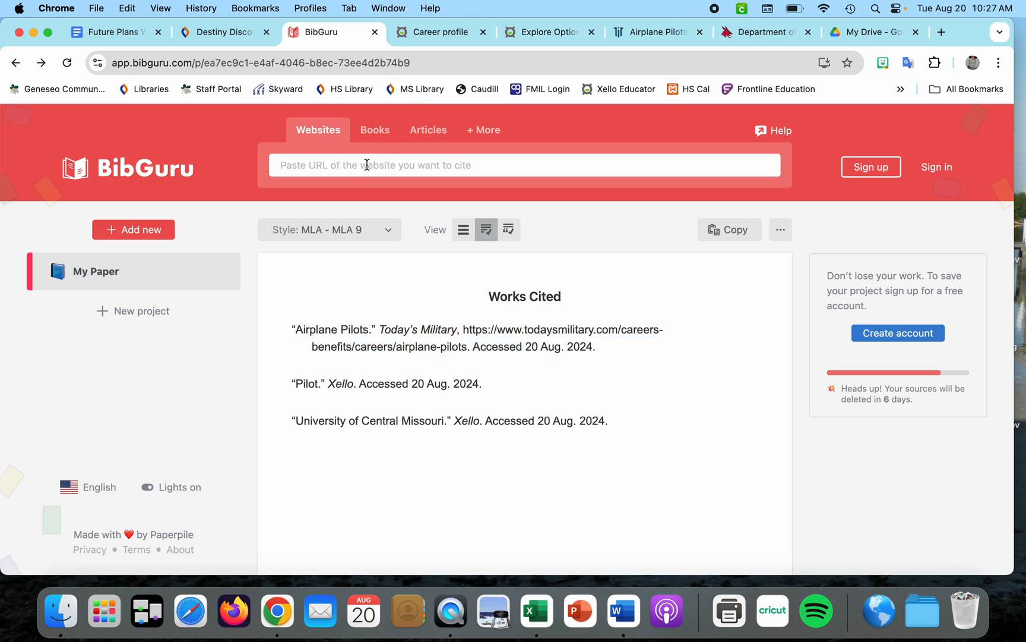
key(super+v)
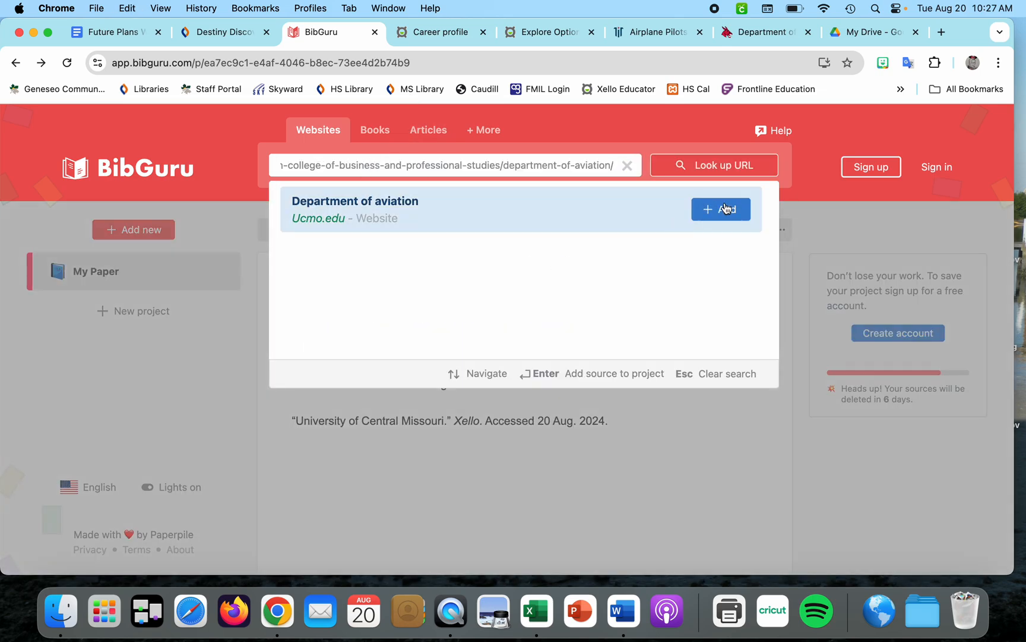
key(Return)
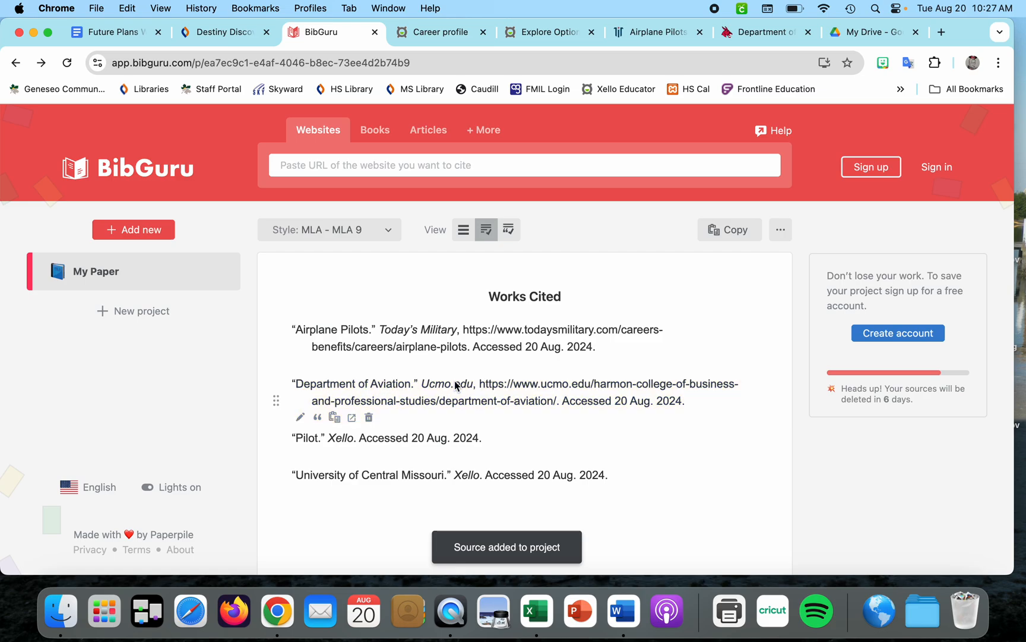
Change the Department of Aviation source's website name to University of Central Missouri and save the source
click(758, 35)
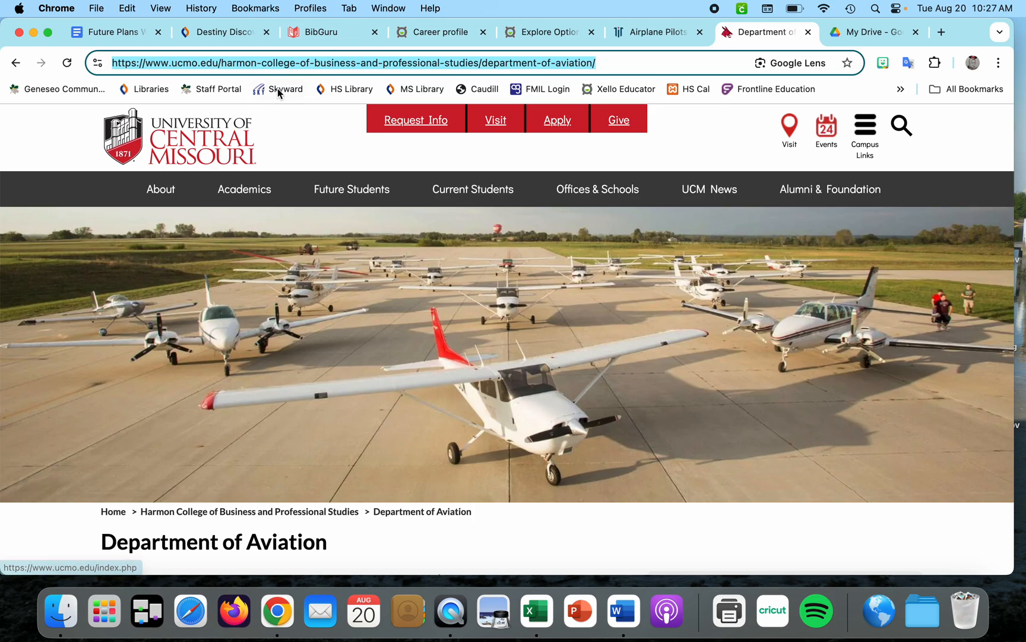
click(332, 36)
click(305, 419)
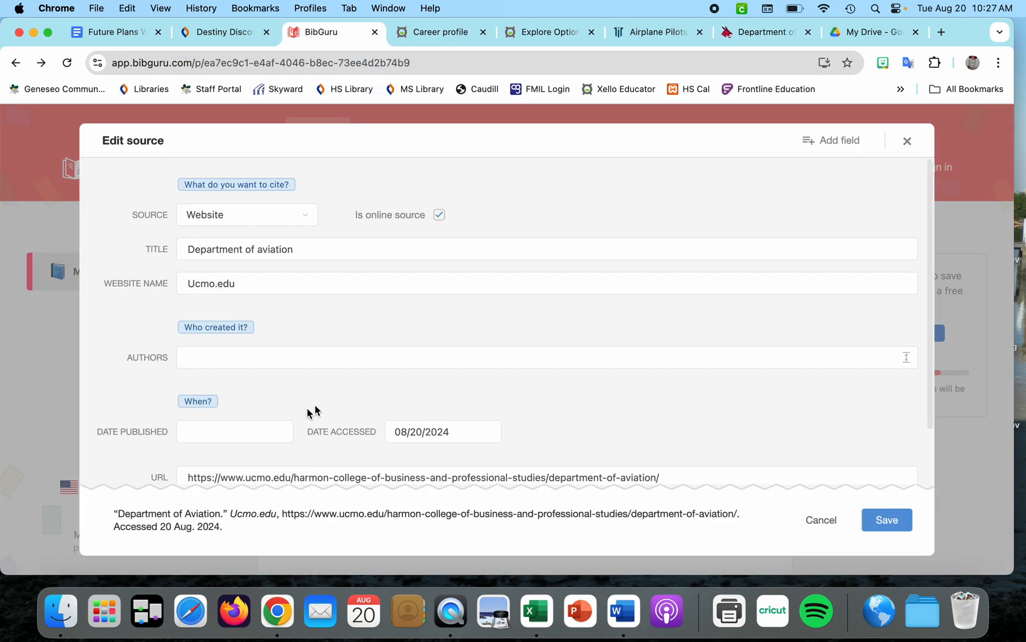
drag(267, 278, 72, 283)
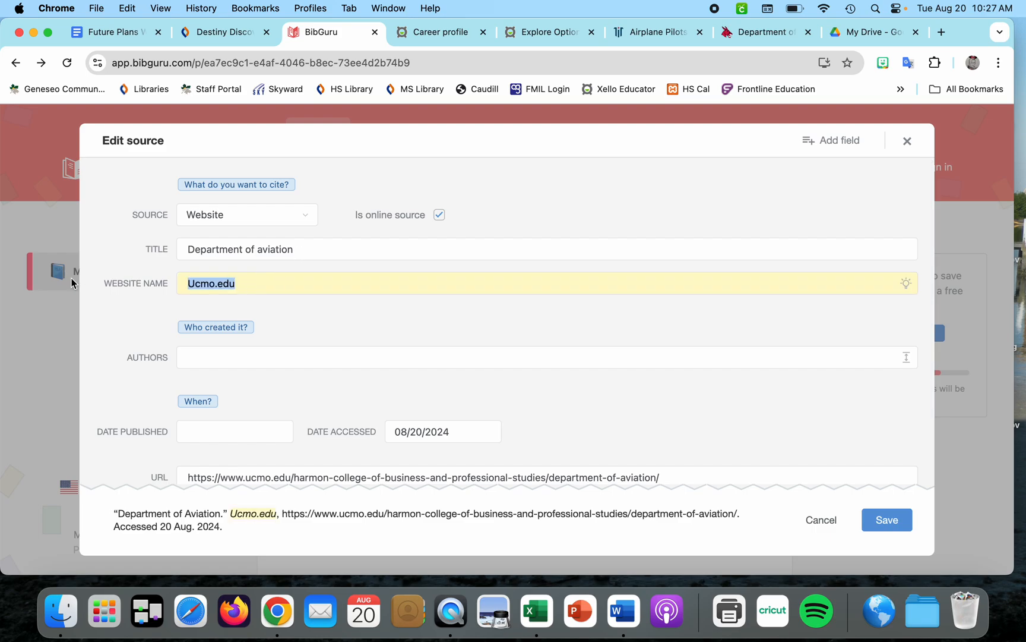
text(University of C)
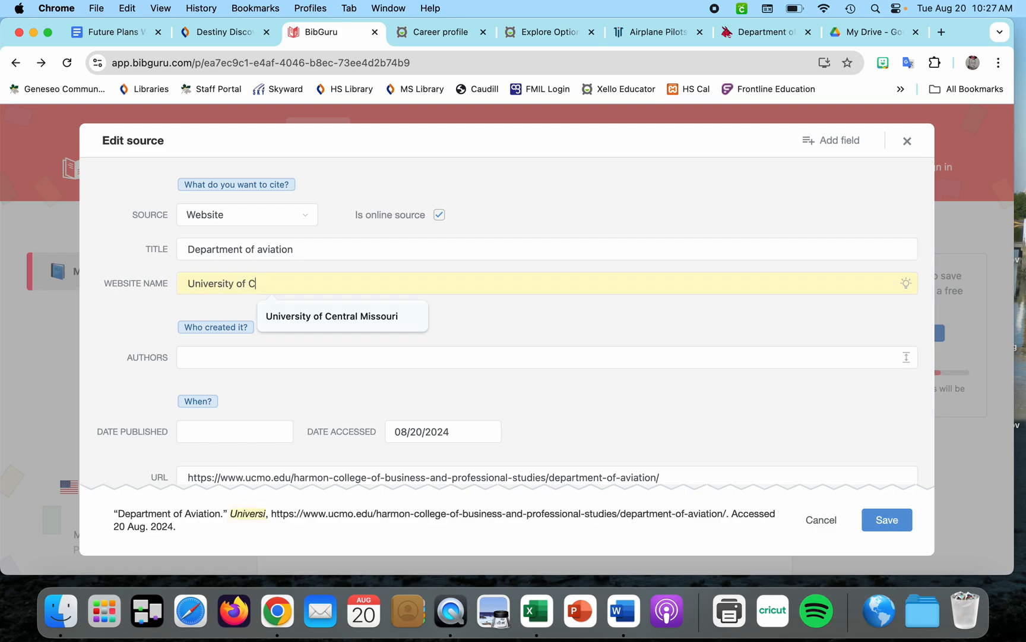
text(entral Missouri)
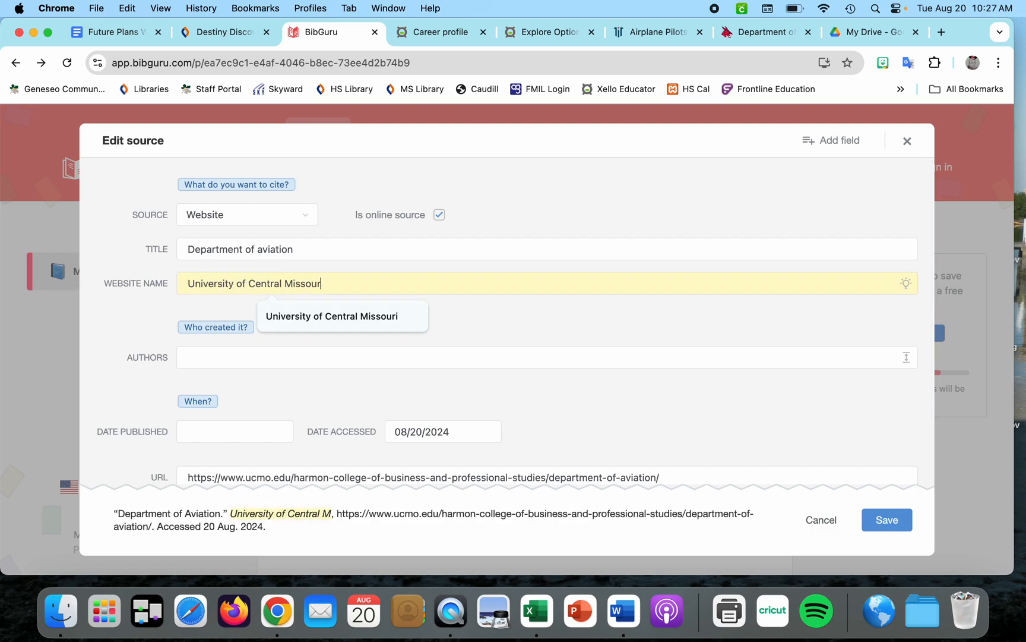
scroll(407, 308, down, 2)
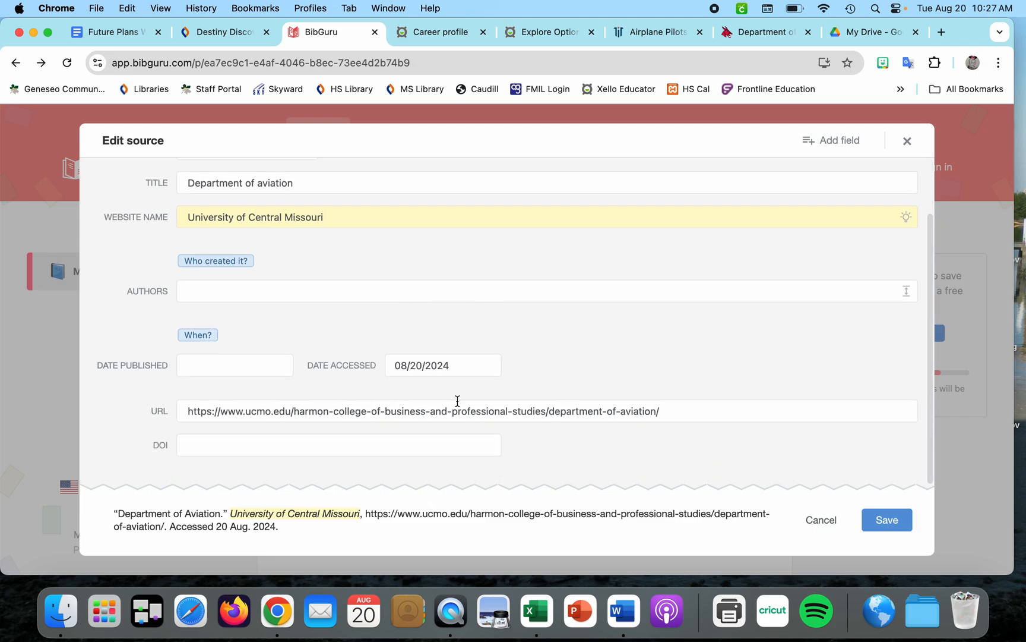
scroll(607, 362, up, 2)
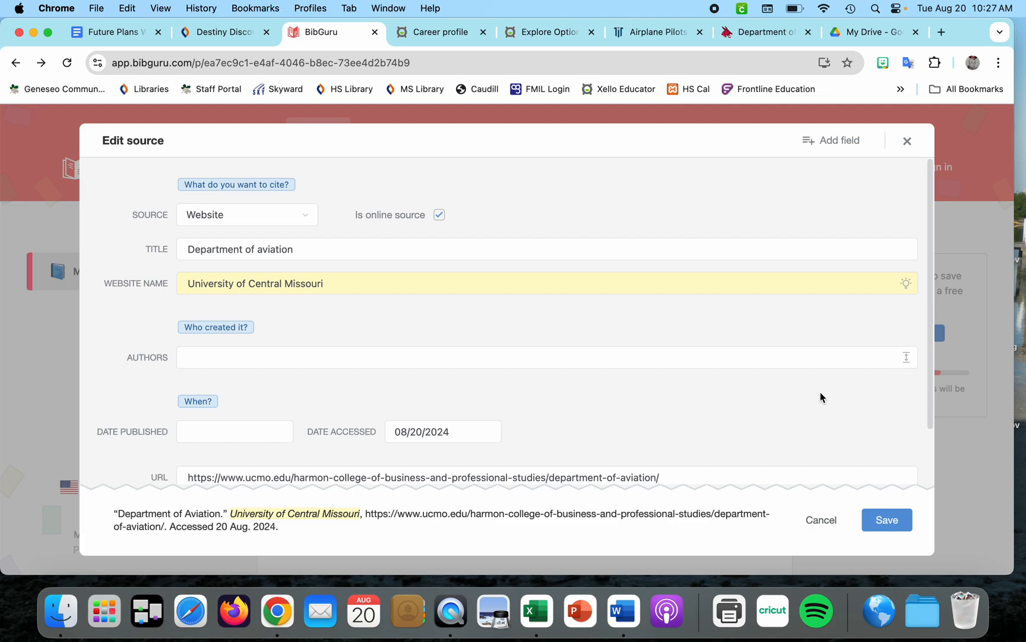
click(887, 520)
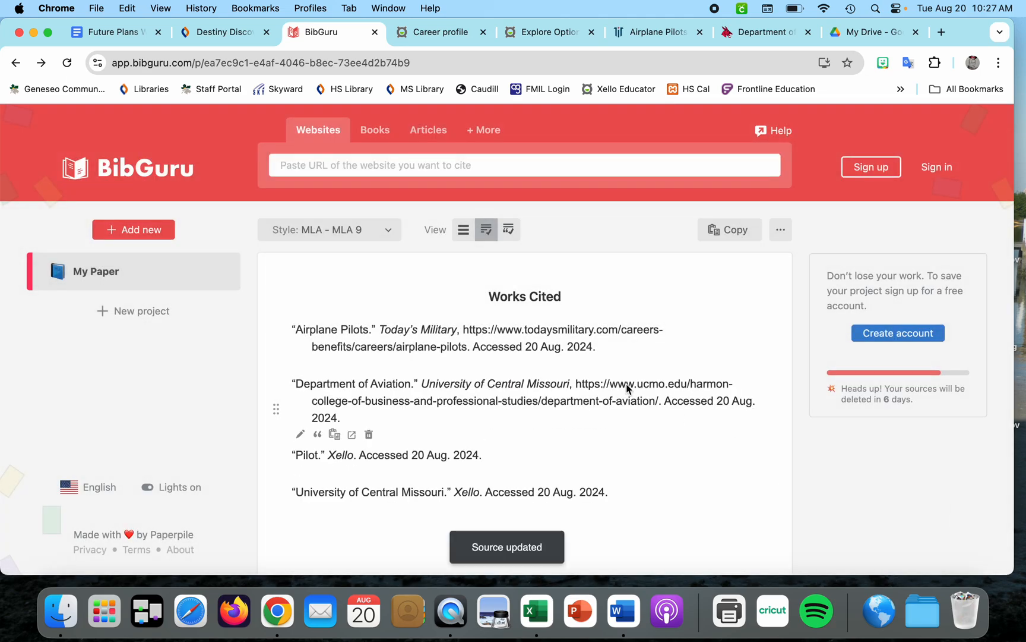
Copy the Department of Aviation citation and paste it on a new line below the Airplane Pilots entry in the document
triple_click(420, 399)
key(super+c)
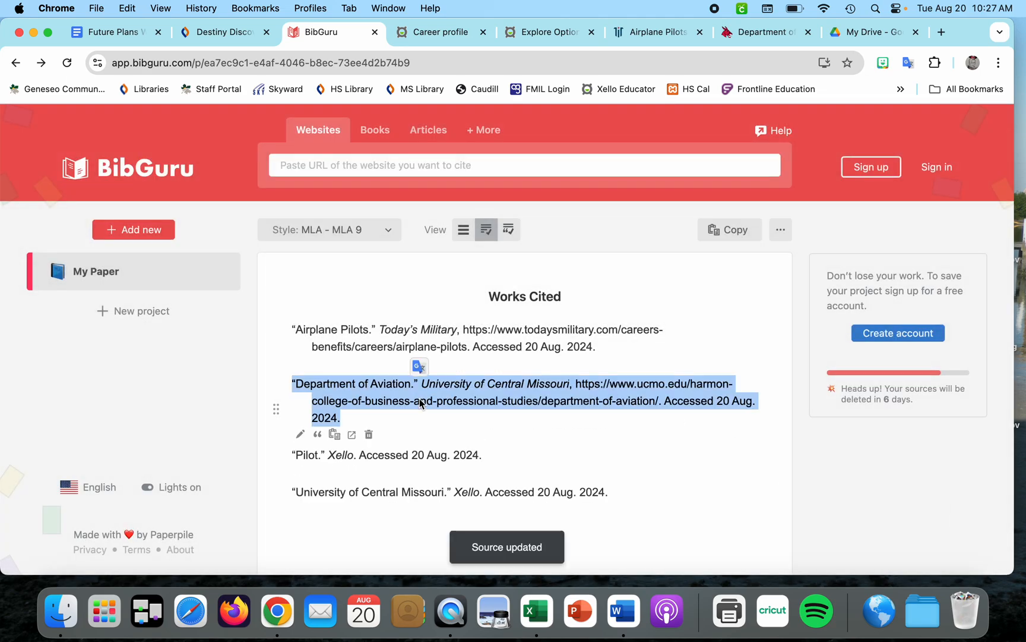
click(112, 35)
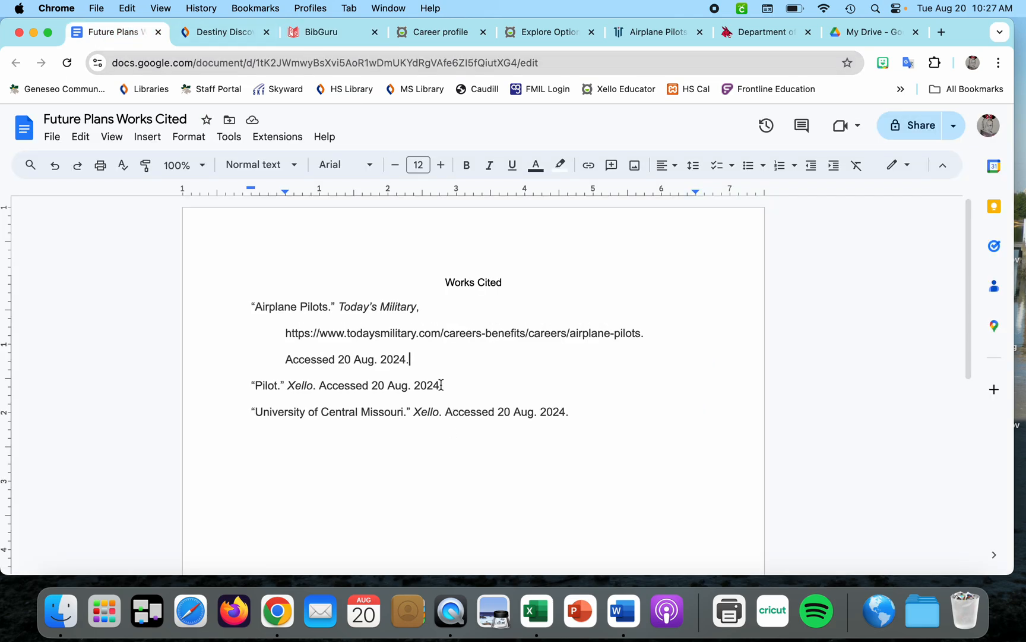
key(Return)
key(super+v)
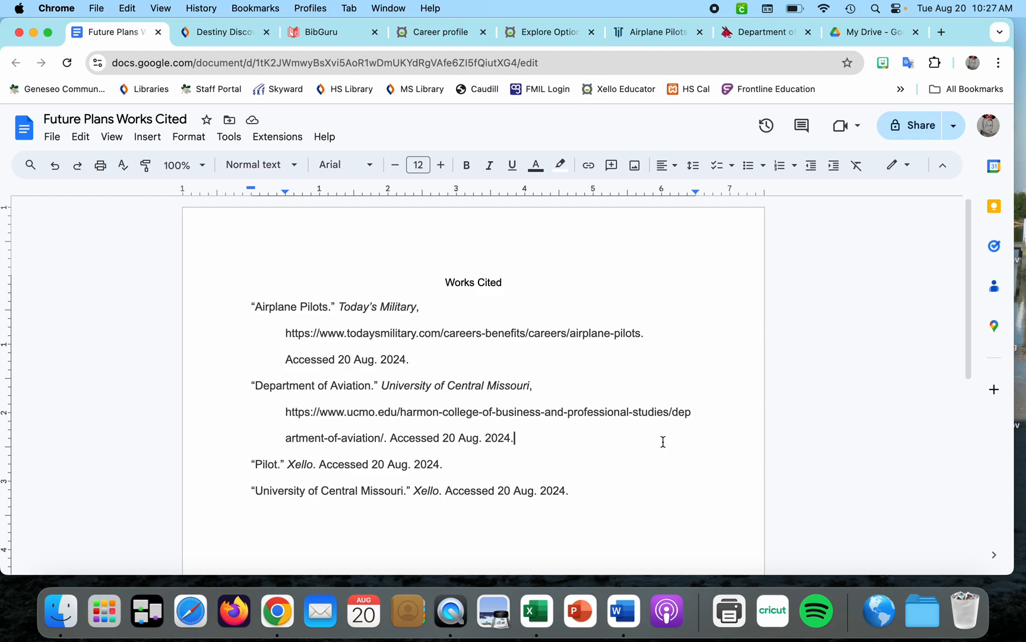
click(342, 32)
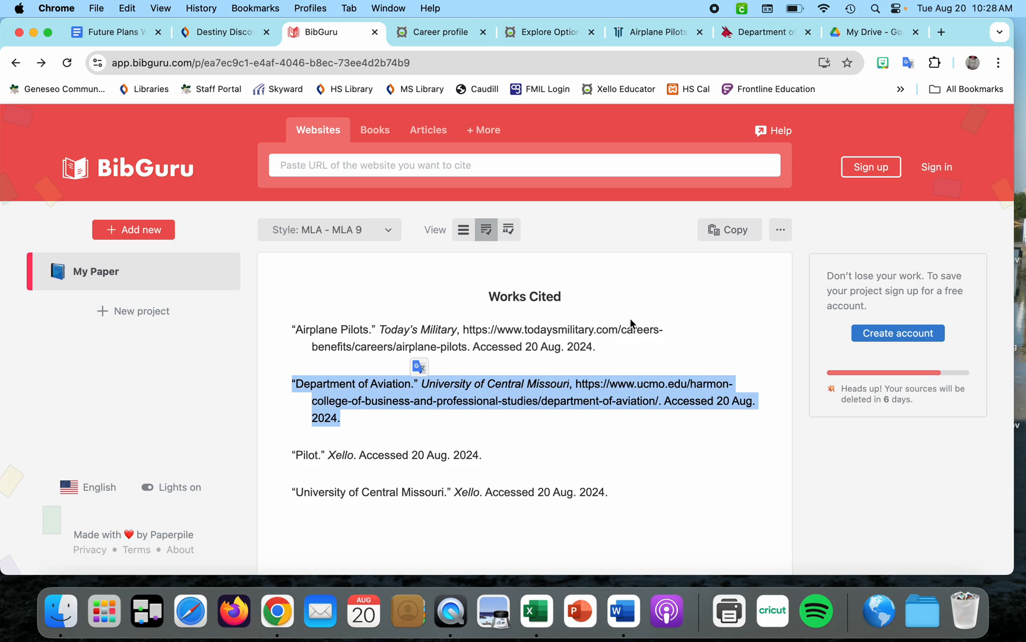
mouse_move(555, 389)
click(109, 32)
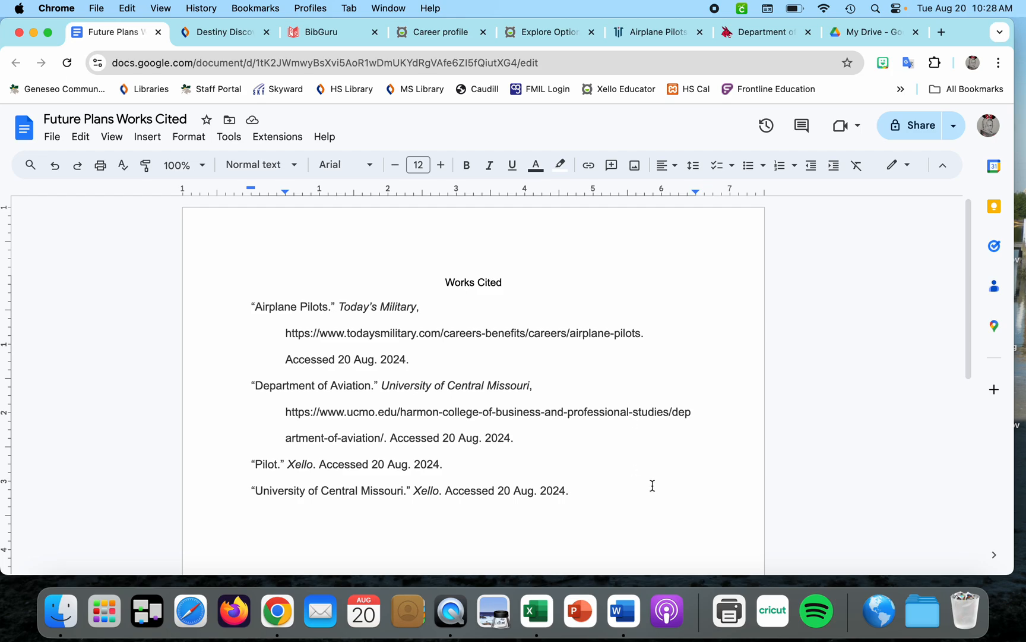
scroll(660, 492, down, 1)
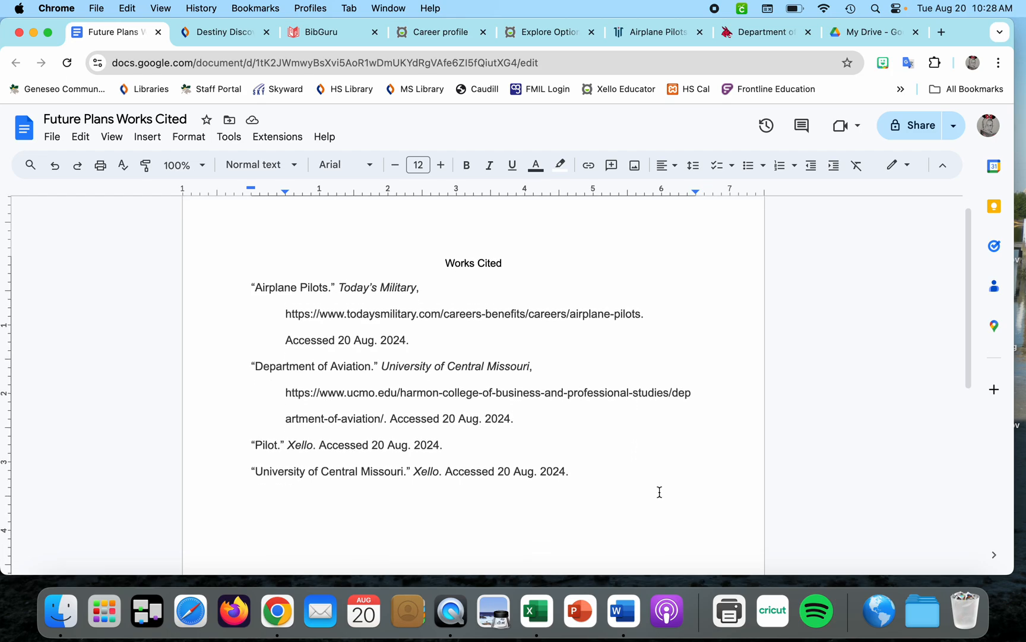
scroll(659, 492, up, 2)
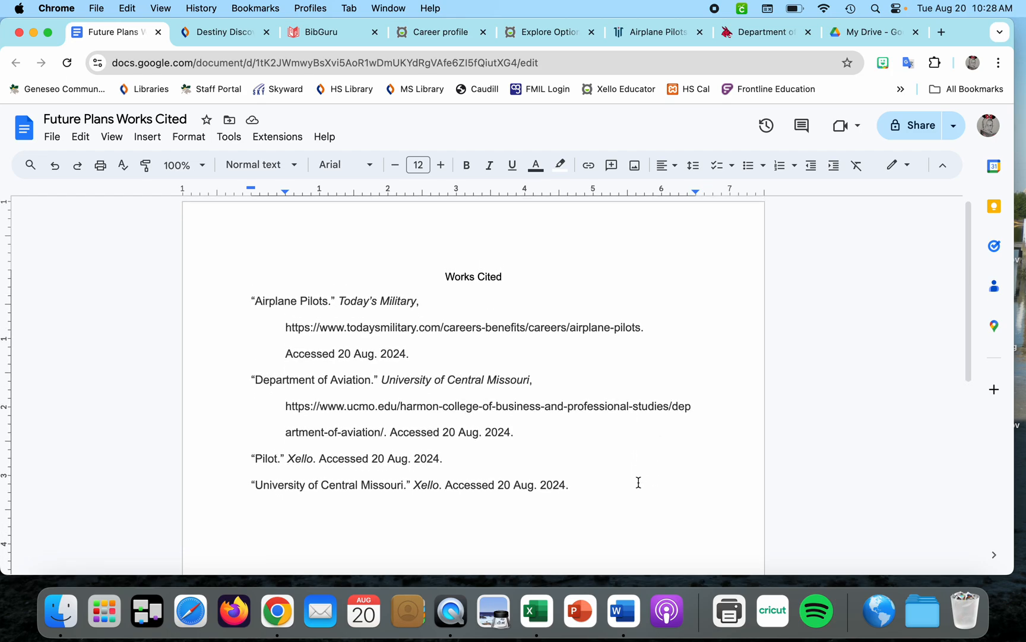